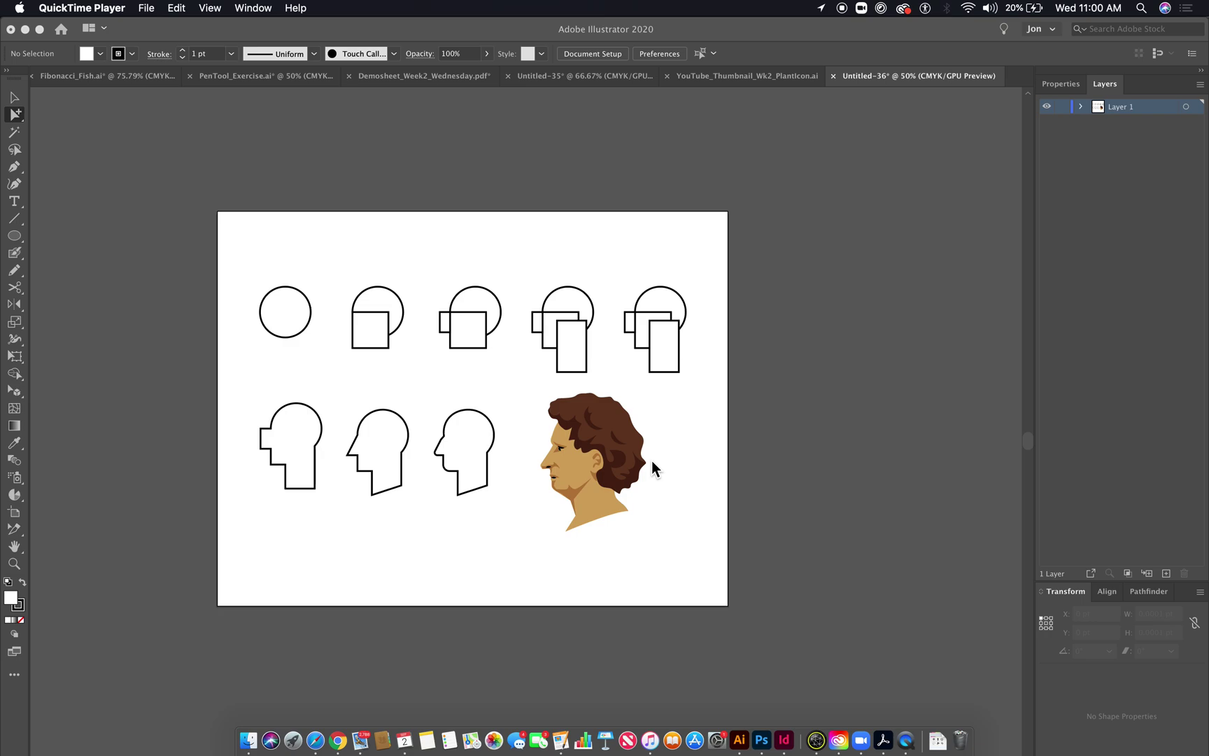
# Switch to Illustrator and create a new landscape Letter document of 792 by 612 pt
pyautogui.click(147, 102)
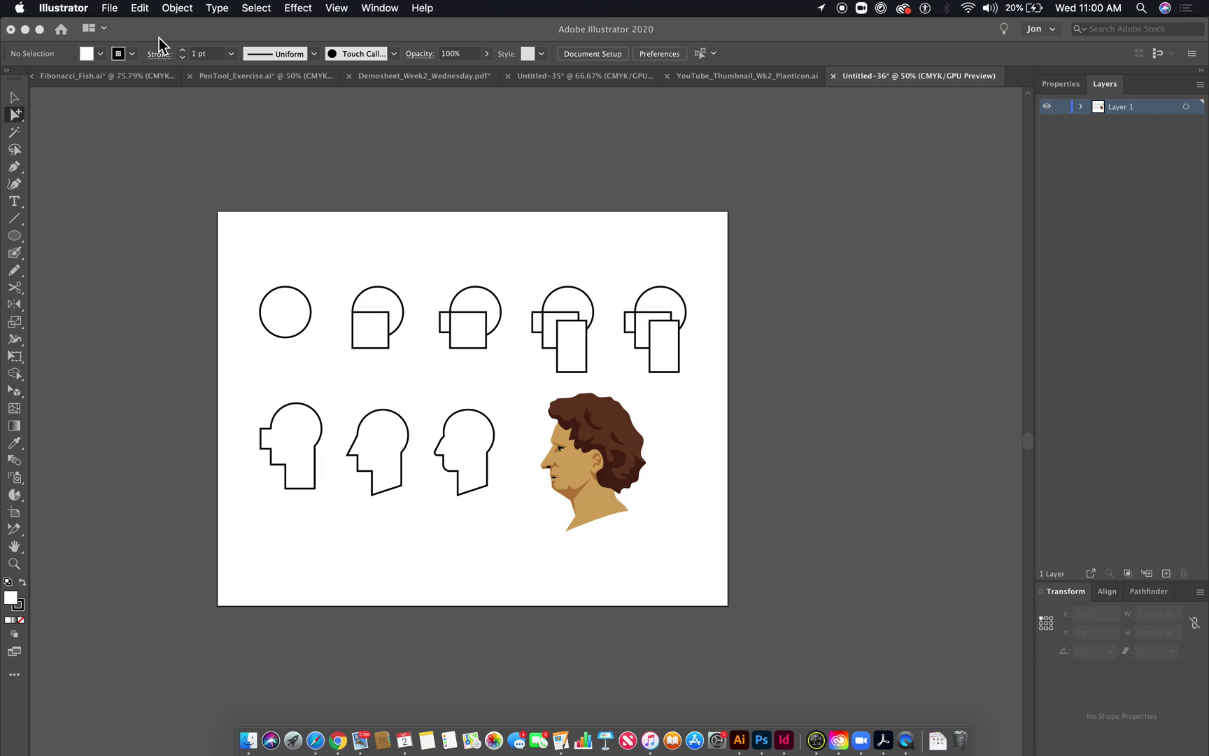
pyautogui.press('super+n')
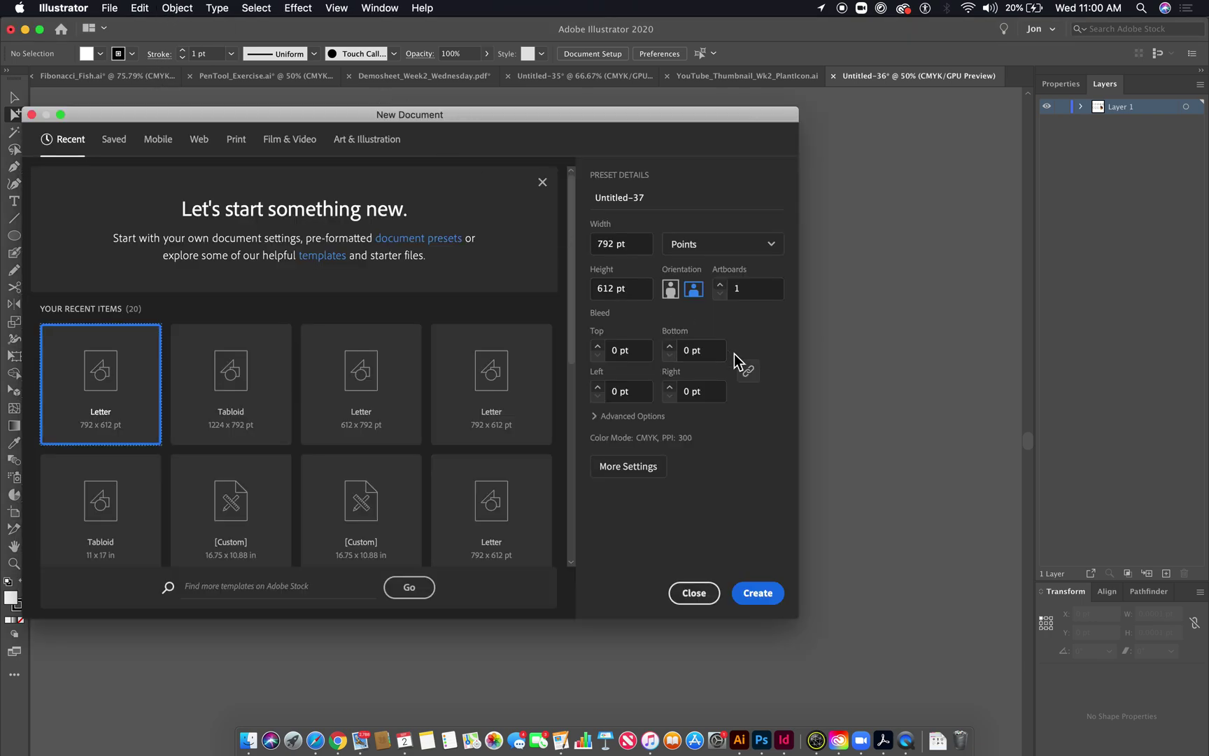
pyautogui.click(762, 599)
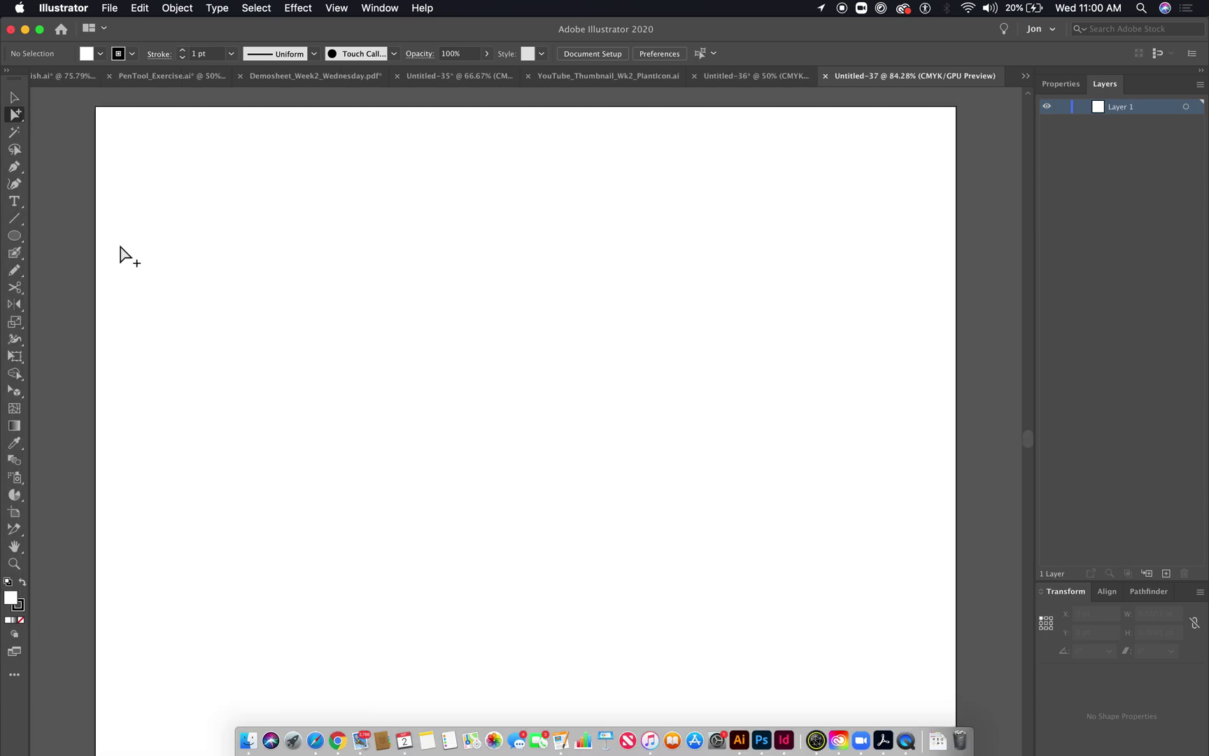
# Draw a circle about 172 pt wide and a face rectangle about 104 by 124 pt starting at the circle's leftmost point
pyautogui.click(14, 236)
pyautogui.moveTo(418, 252)
pyautogui.mouseDown()
pyautogui.moveTo(554, 391)
pyautogui.moveTo(608, 426)
pyautogui.mouseUp()
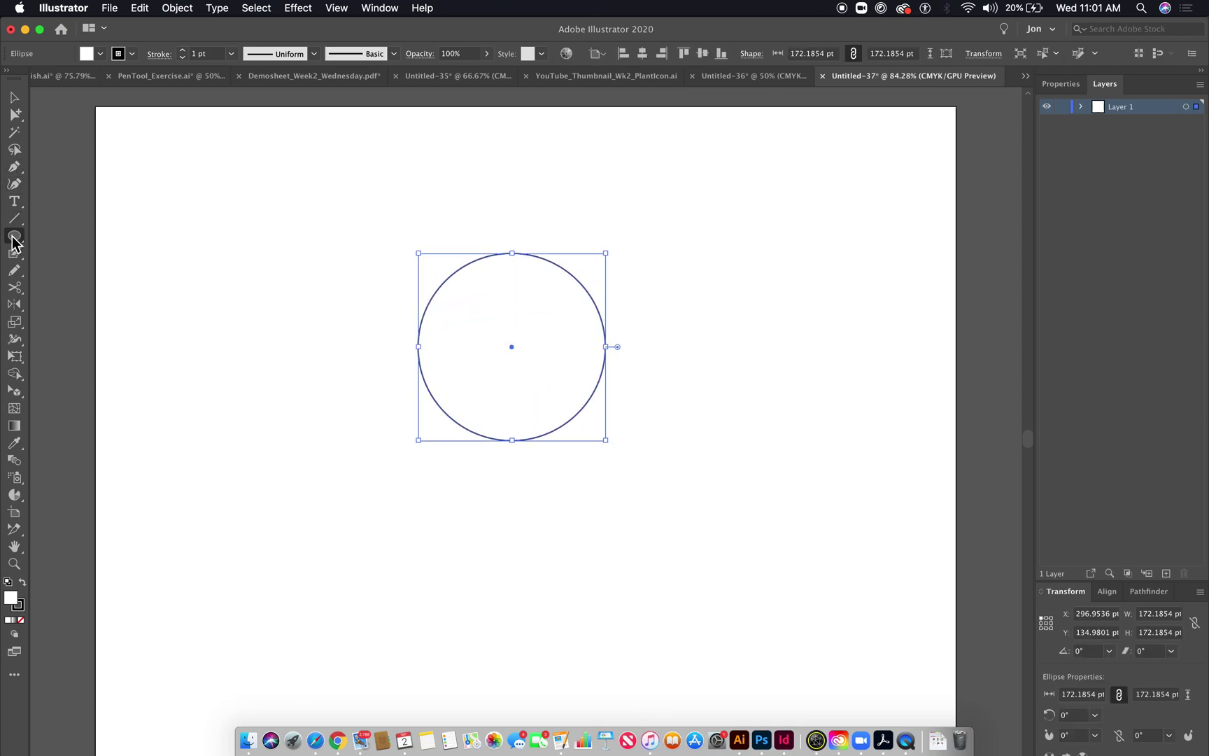
pyautogui.moveTo(14, 238); pyautogui.dragTo(59, 236)
pyautogui.press('space')
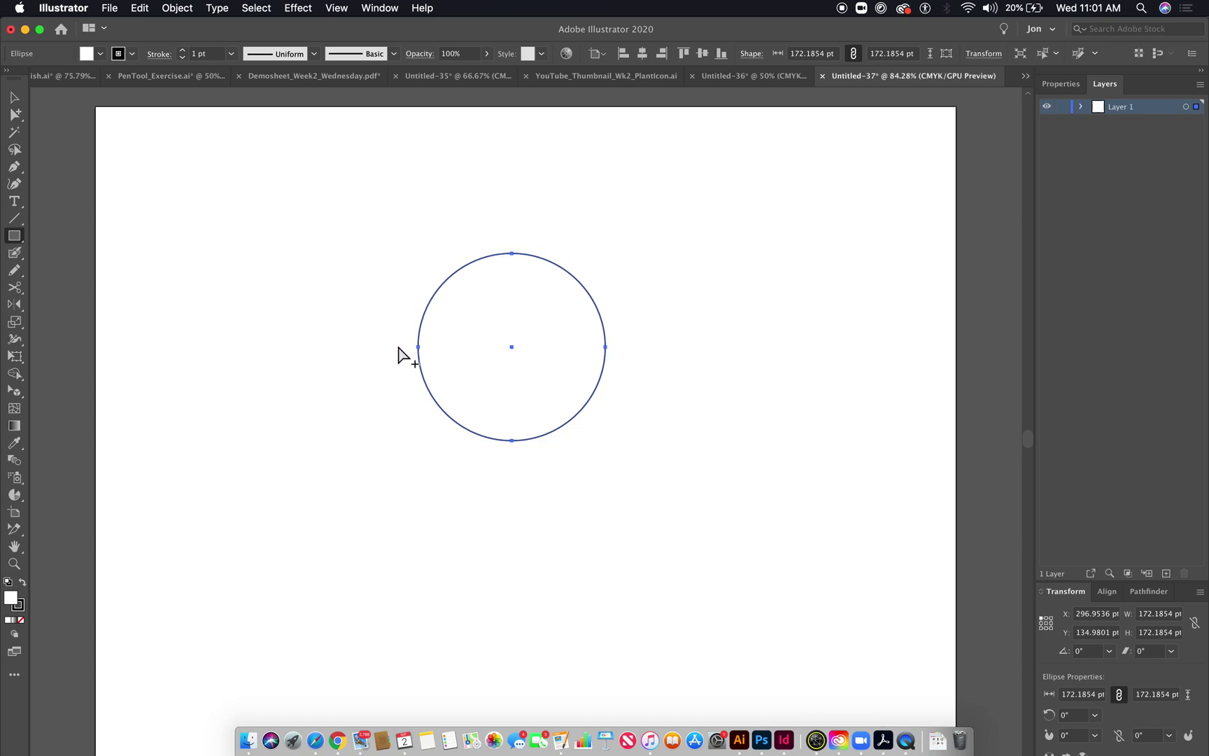
pyautogui.keyDown('super'); pyautogui.click(400, 350); pyautogui.keyUp('super')
pyautogui.moveTo(419, 348); pyautogui.dragTo(535, 486)
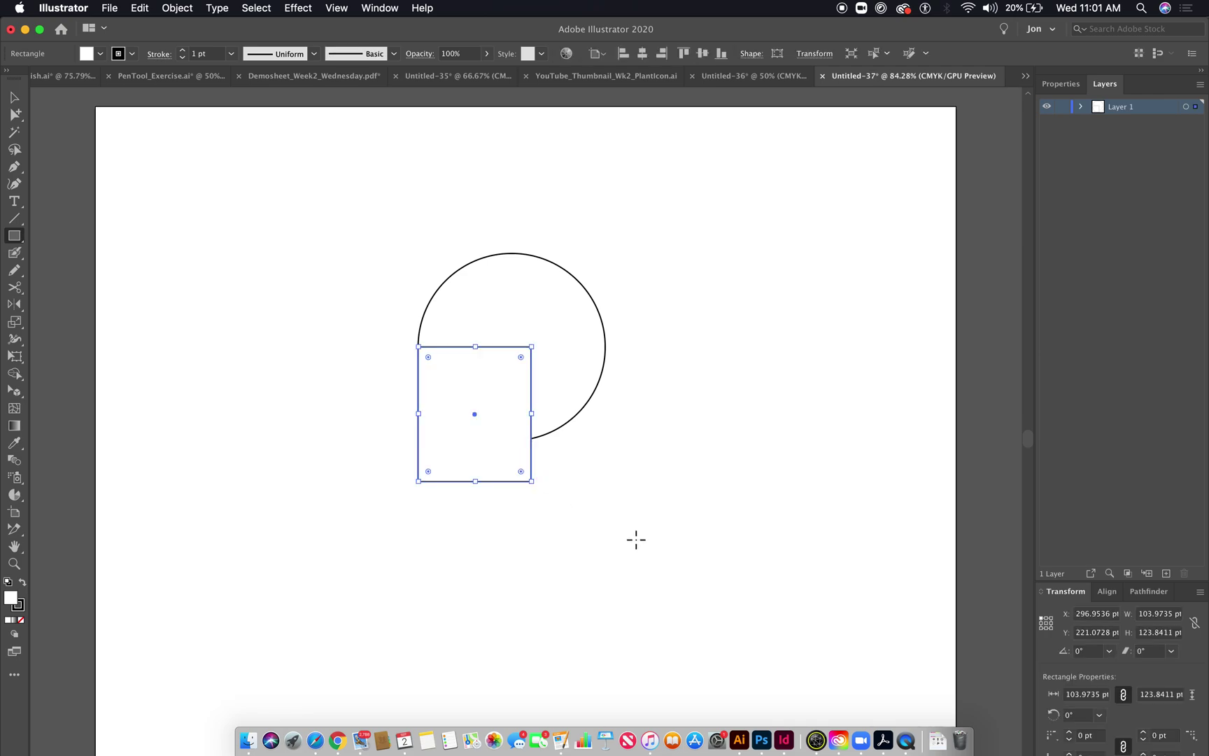
pyautogui.keyDown('super'); pyautogui.click(570, 491); pyautogui.keyUp('super')
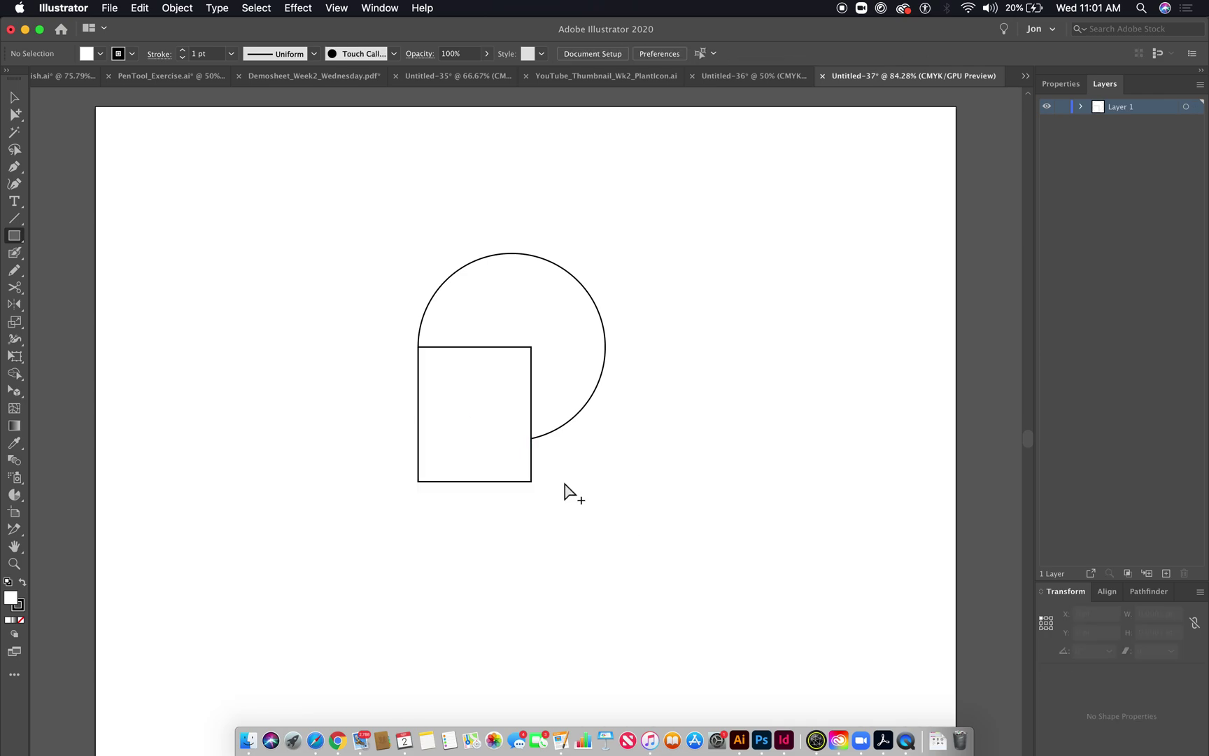
# Add a neck rectangle about 105 by 137 pt at the lower right and a nose rectangle about 26 by 58 pt on the face's left edge
pyautogui.moveTo(472, 414)
pyautogui.mouseDown()
pyautogui.moveTo(584, 576)
pyautogui.moveTo(586, 564)
pyautogui.mouseUp()
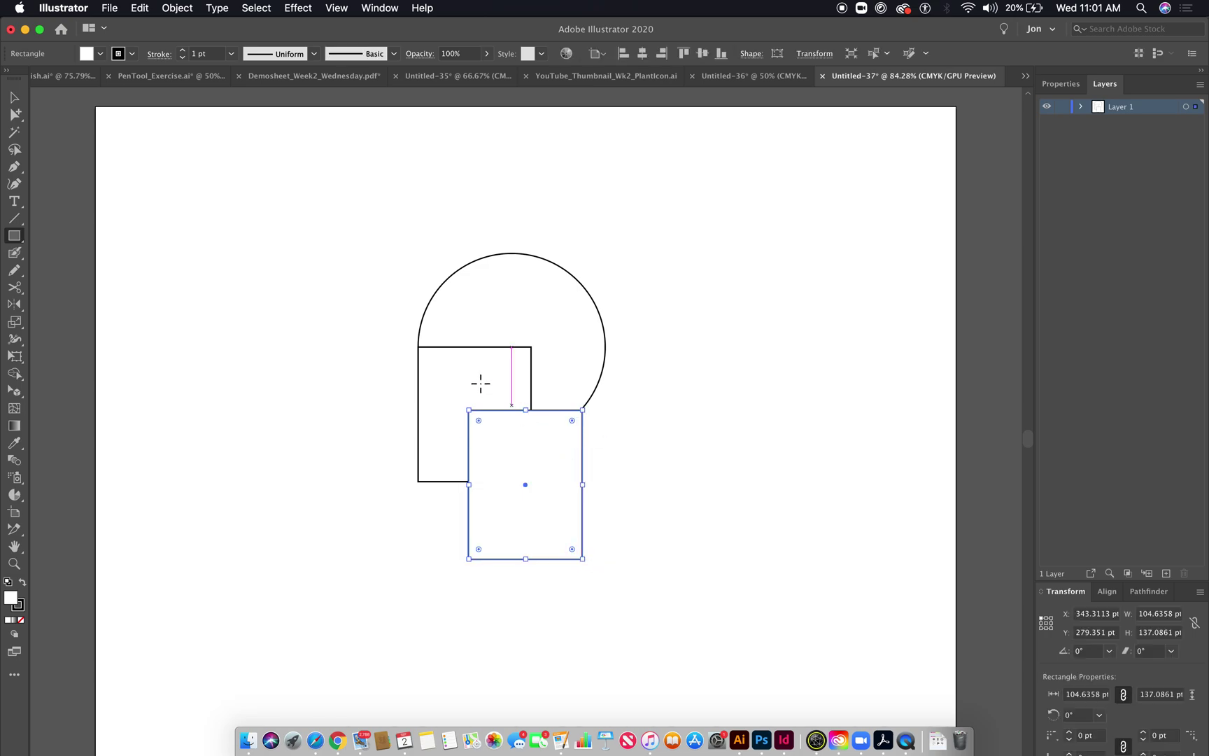
pyautogui.moveTo(421, 349); pyautogui.dragTo(394, 414)
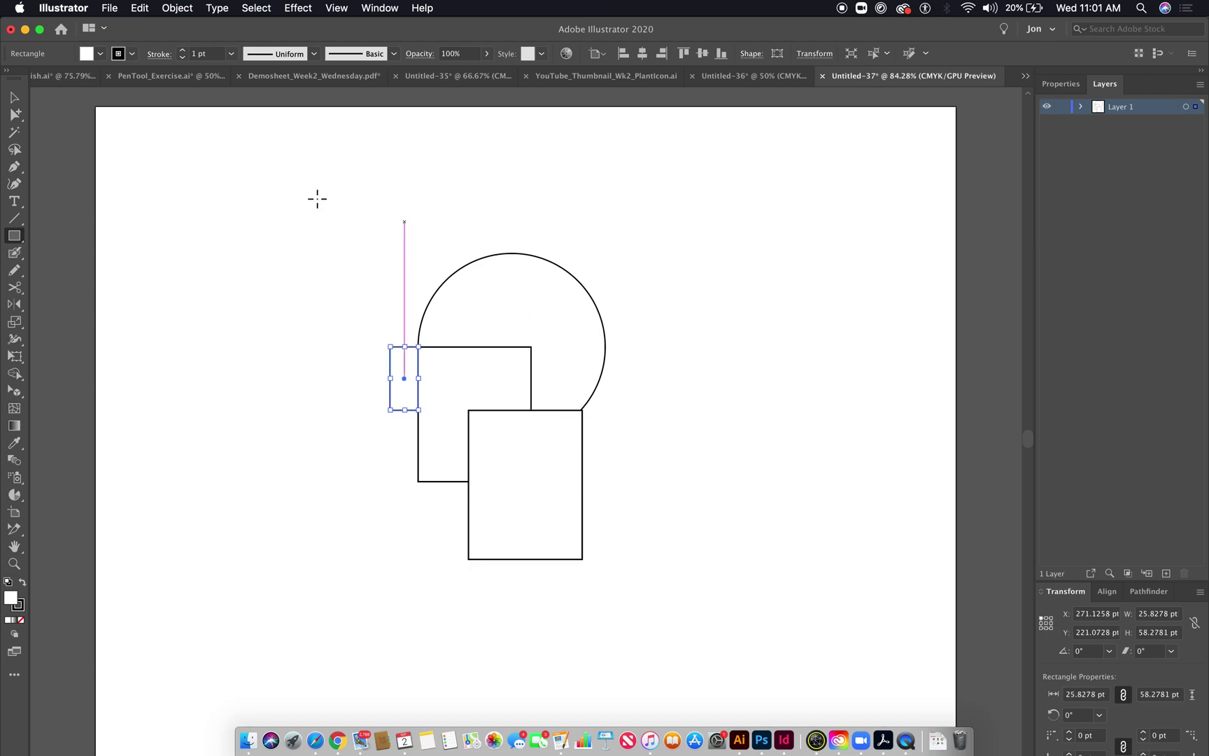
pyautogui.click(16, 115)
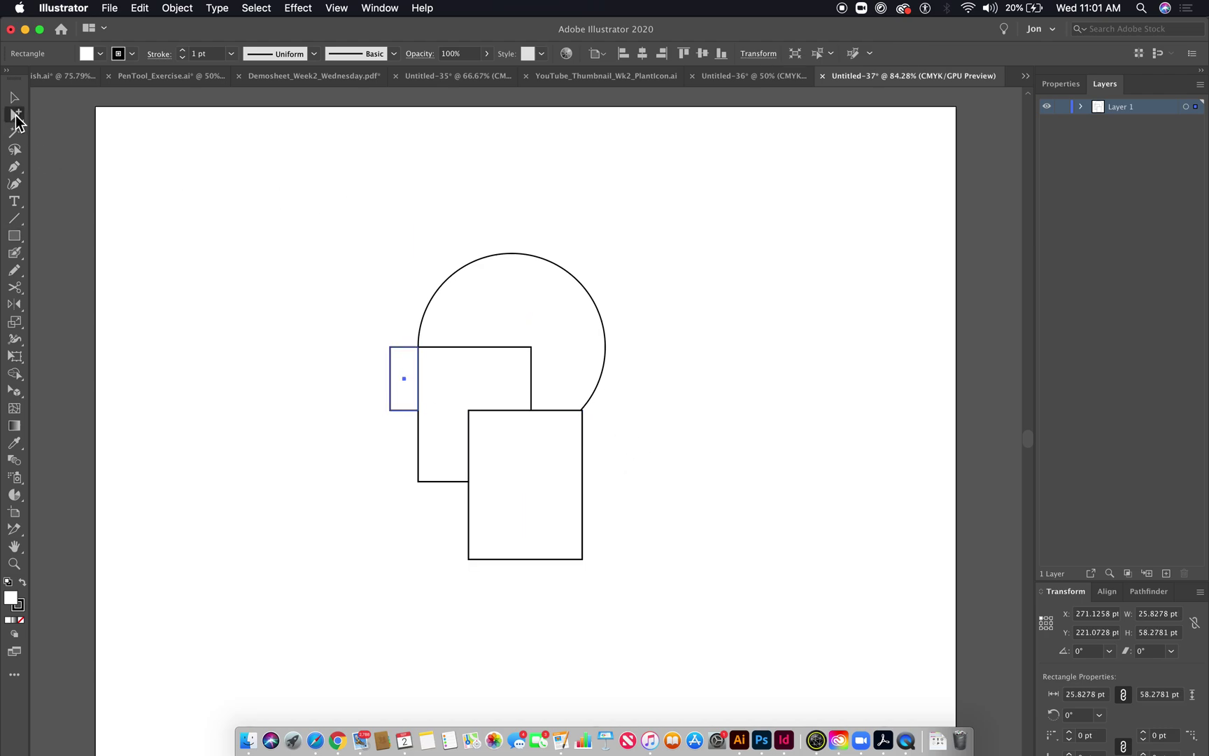
pyautogui.click(287, 278)
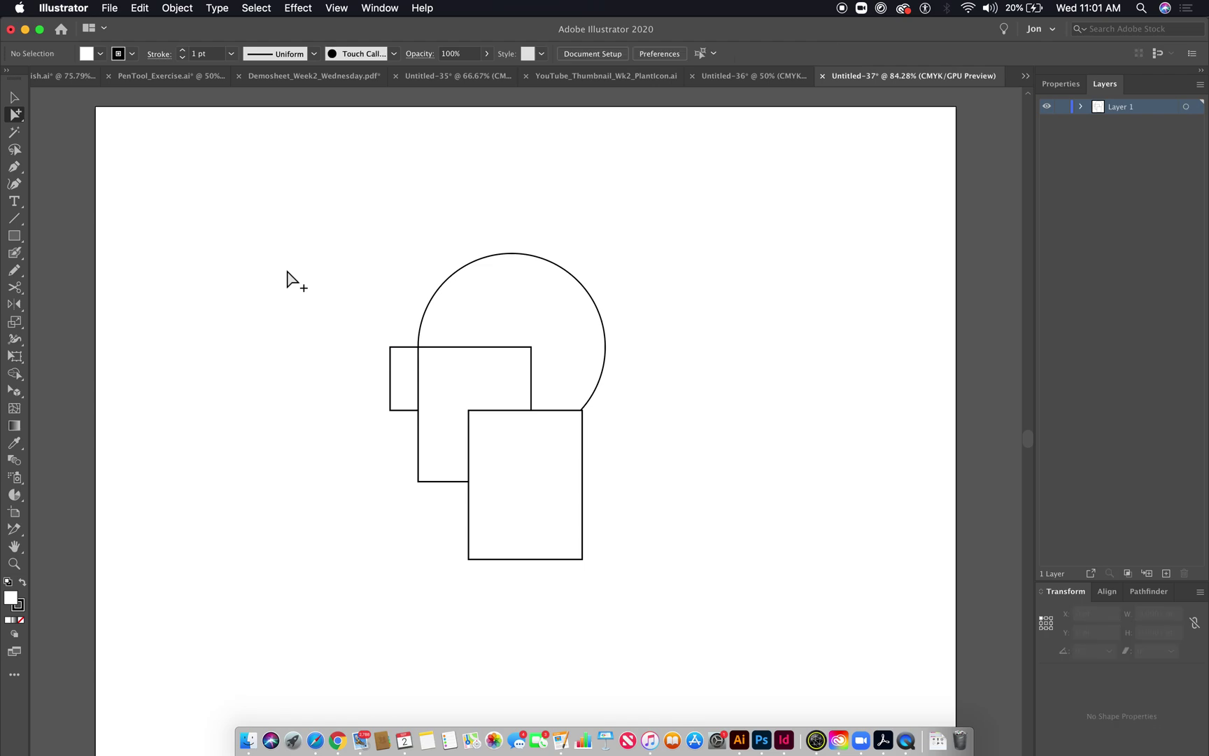
# Remove the upper-left anchor point of the small nose rectangle to make it a triangle
pyautogui.click(390, 367)
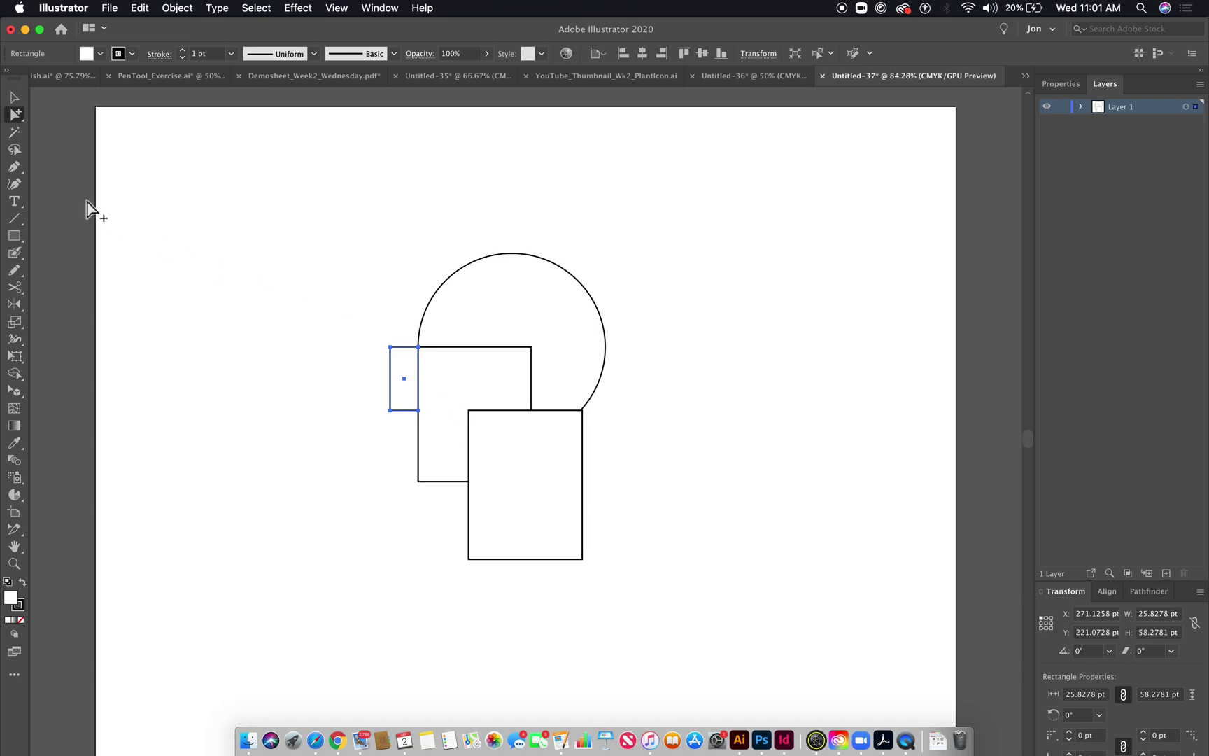
pyautogui.click(15, 168)
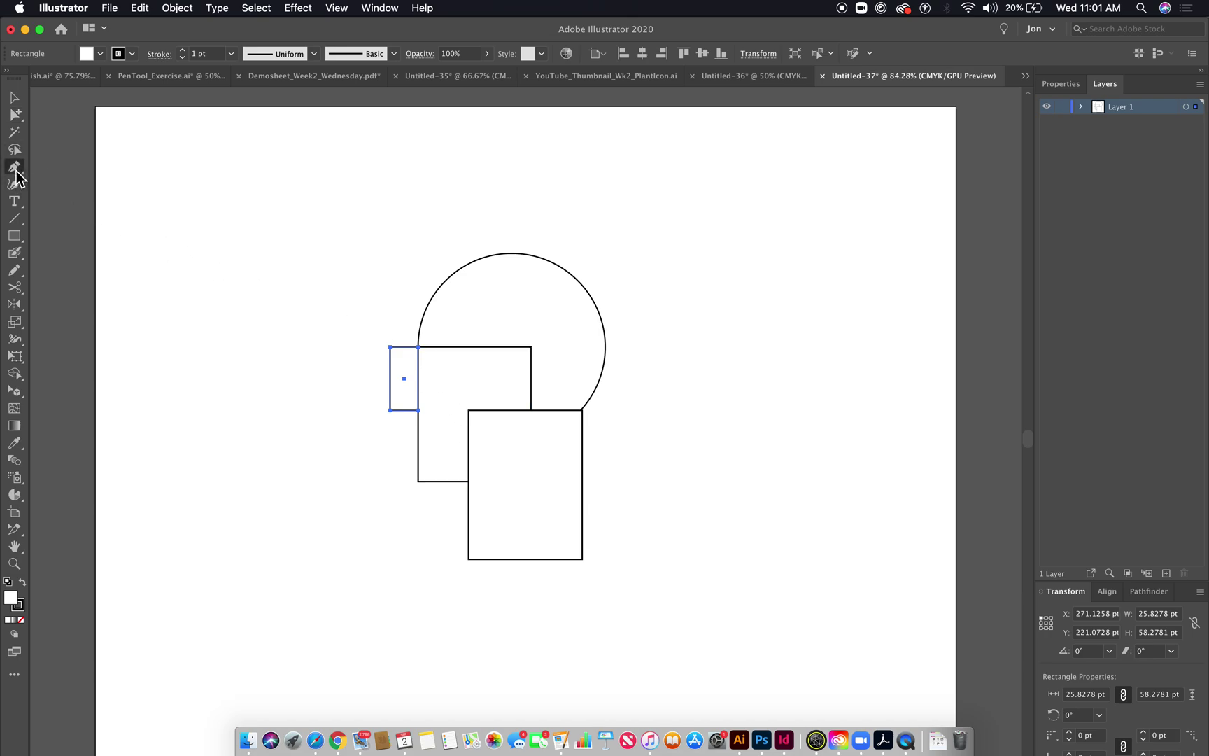
pyautogui.click(389, 346)
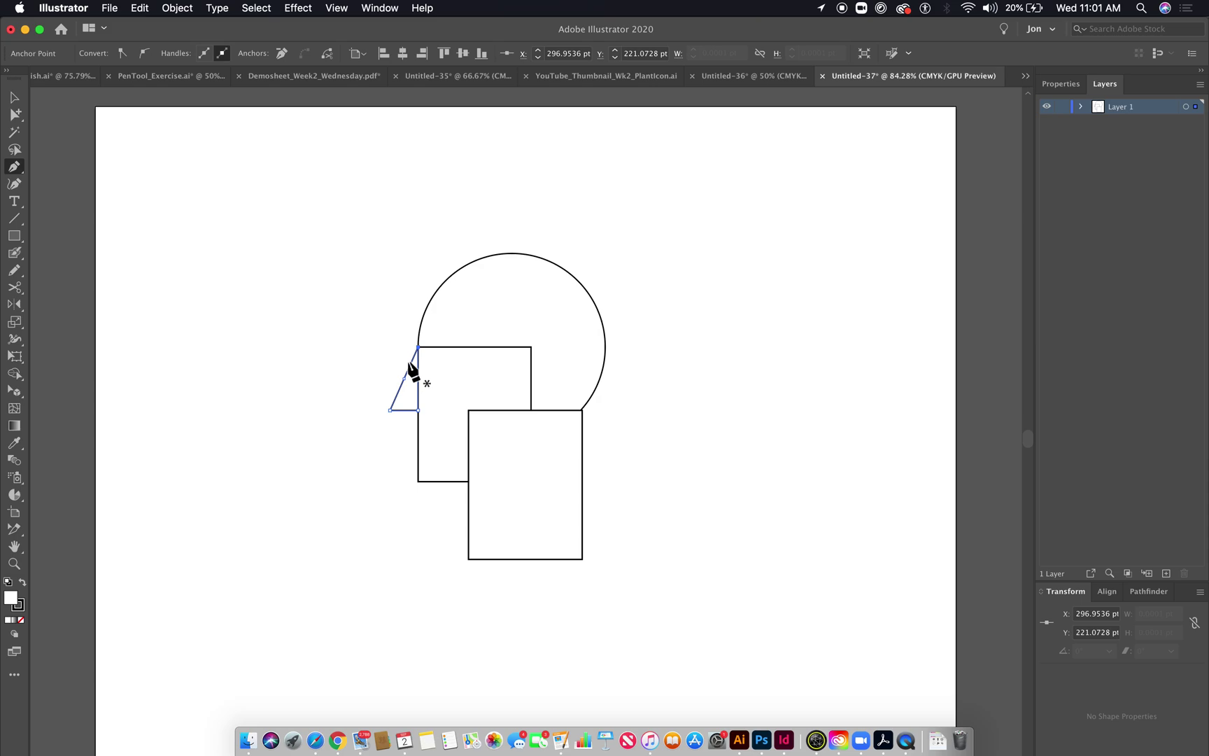
# Raise the neck rectangle's lower-right corner so its bottom edge slopes upward toward the back
pyautogui.click(17, 117)
pyautogui.click(226, 238)
pyautogui.moveTo(353, 243); pyautogui.dragTo(583, 527)
pyautogui.click(587, 564)
# Select all the head shapes and show Pathfinder floating beside the drawing
pyautogui.moveTo(729, 553); pyautogui.dragTo(371, 247)
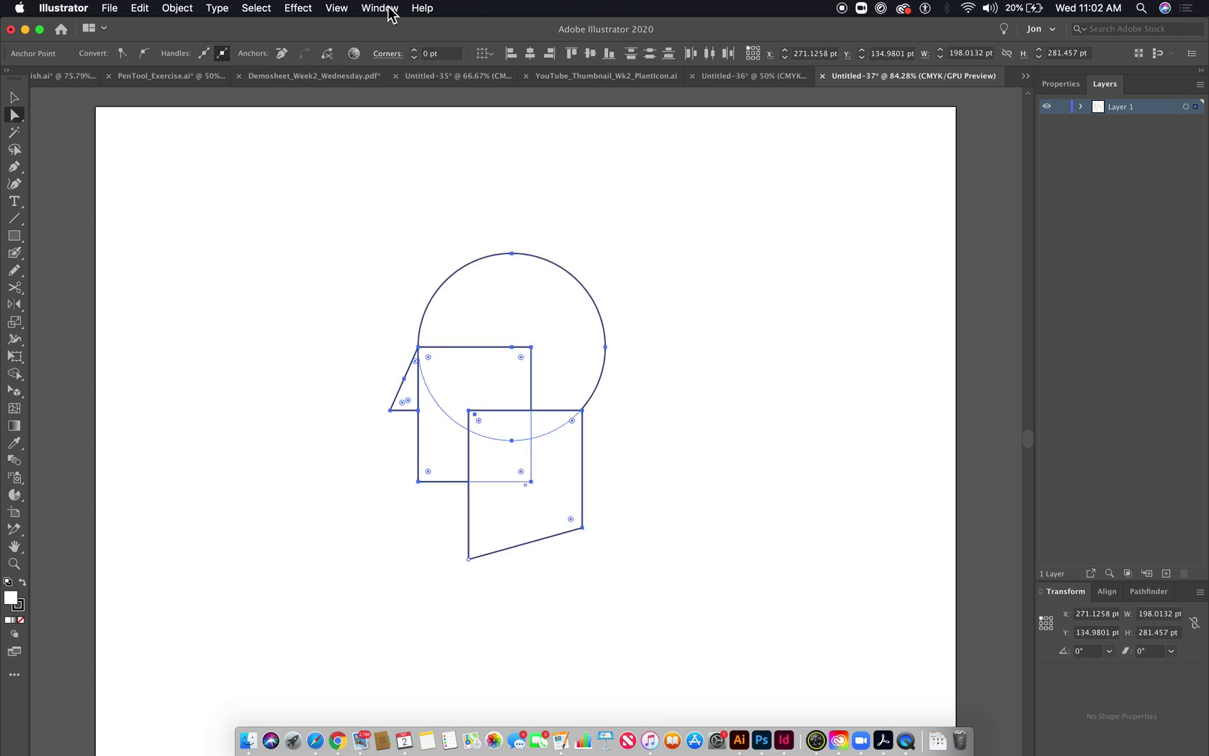
pyautogui.click(388, 10)
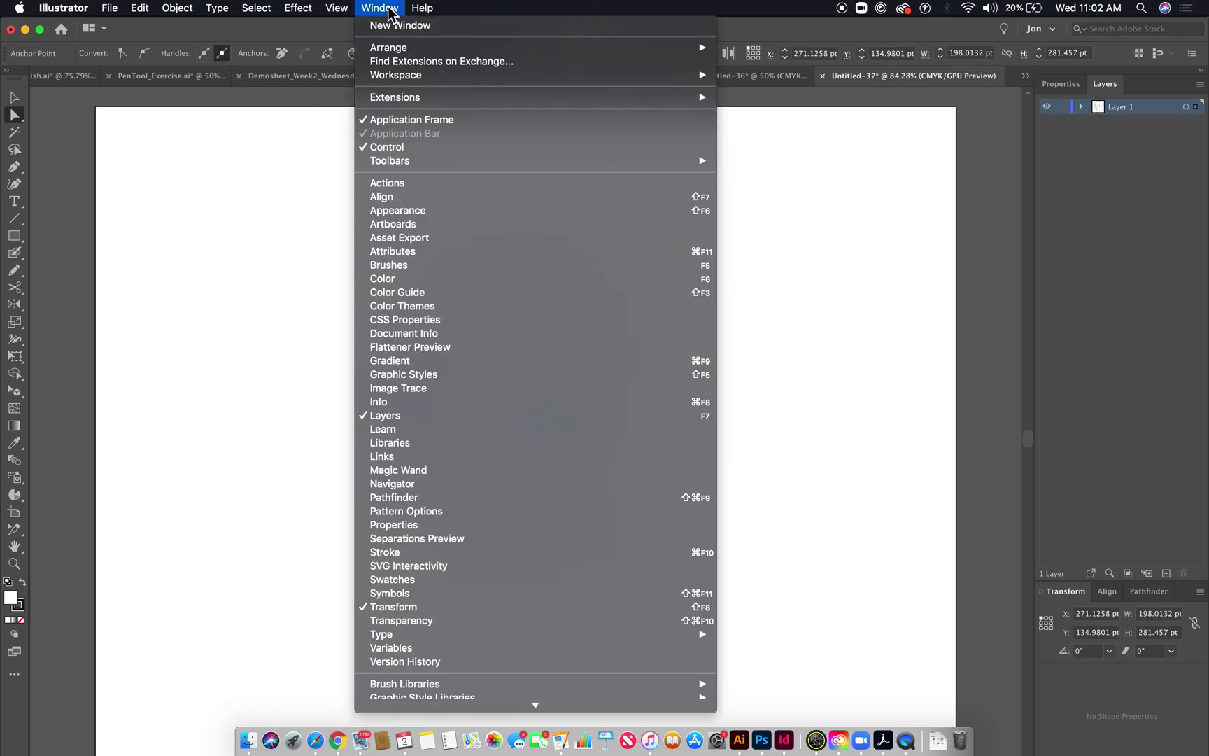
pyautogui.click(424, 498)
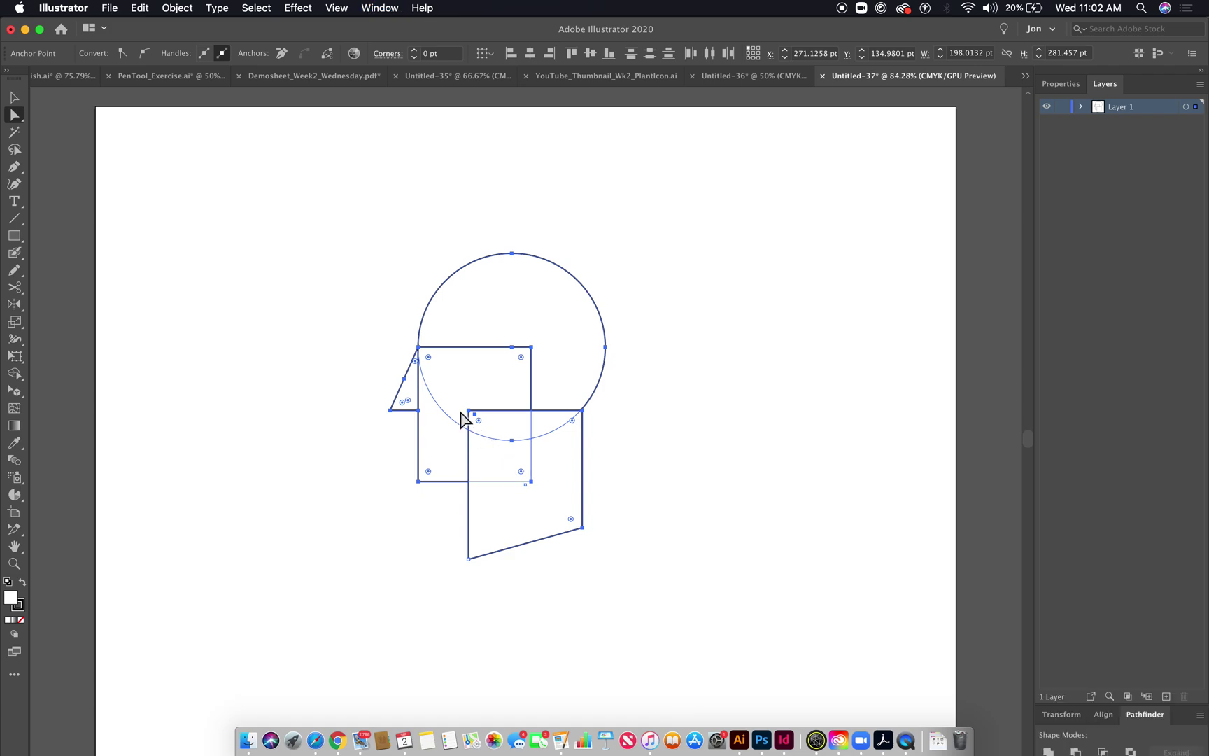
pyautogui.moveTo(1159, 717); pyautogui.dragTo(721, 263)
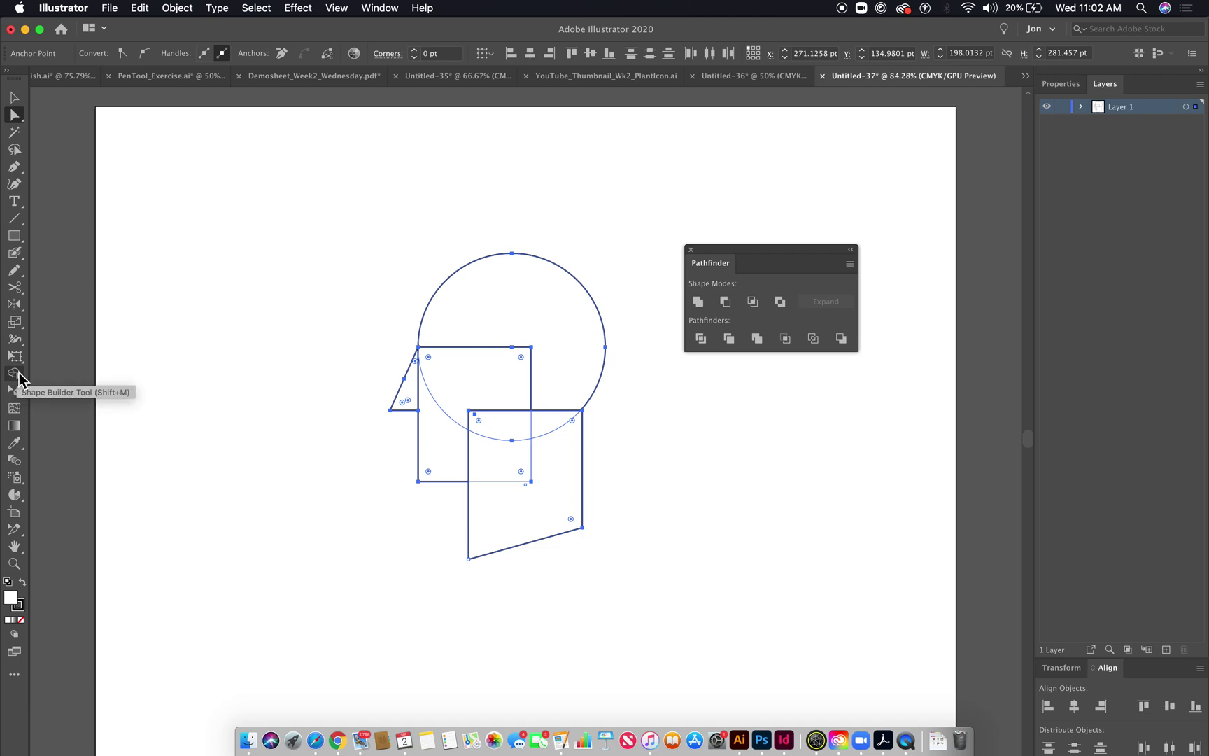
# Try merging the head shapes with the Shape Builder and with Pathfinder's Unite, undoing each merge
pyautogui.click(18, 378)
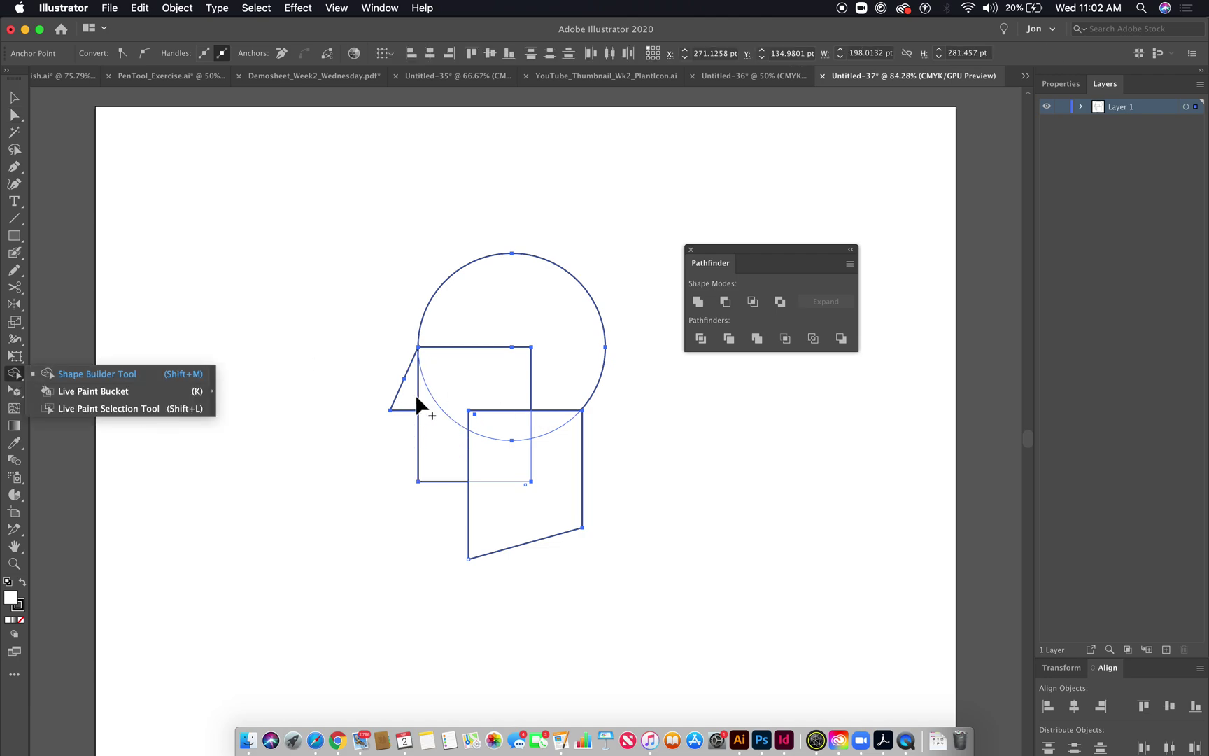
pyautogui.moveTo(408, 393)
pyautogui.mouseDown()
pyautogui.moveTo(447, 344)
pyautogui.moveTo(508, 364)
pyautogui.moveTo(470, 434)
pyautogui.moveTo(545, 421)
pyautogui.moveTo(538, 478)
pyautogui.moveTo(537, 353)
pyautogui.mouseUp()
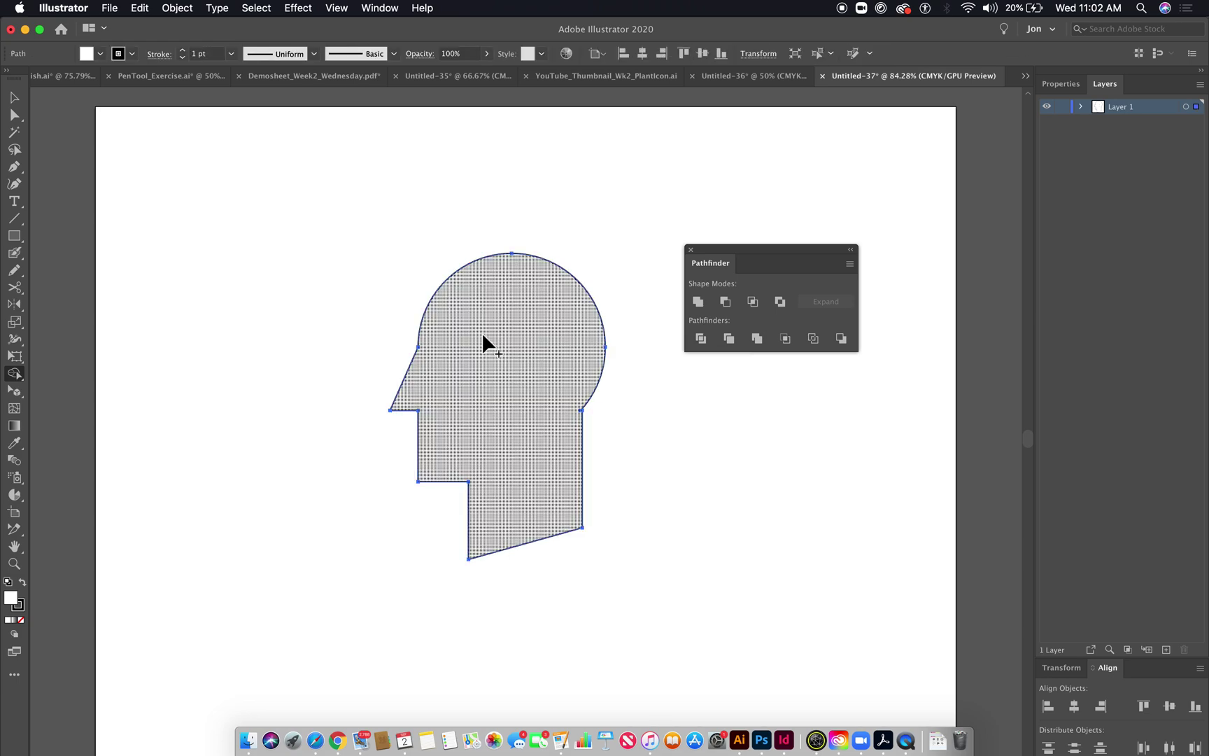
pyautogui.press('super+z')
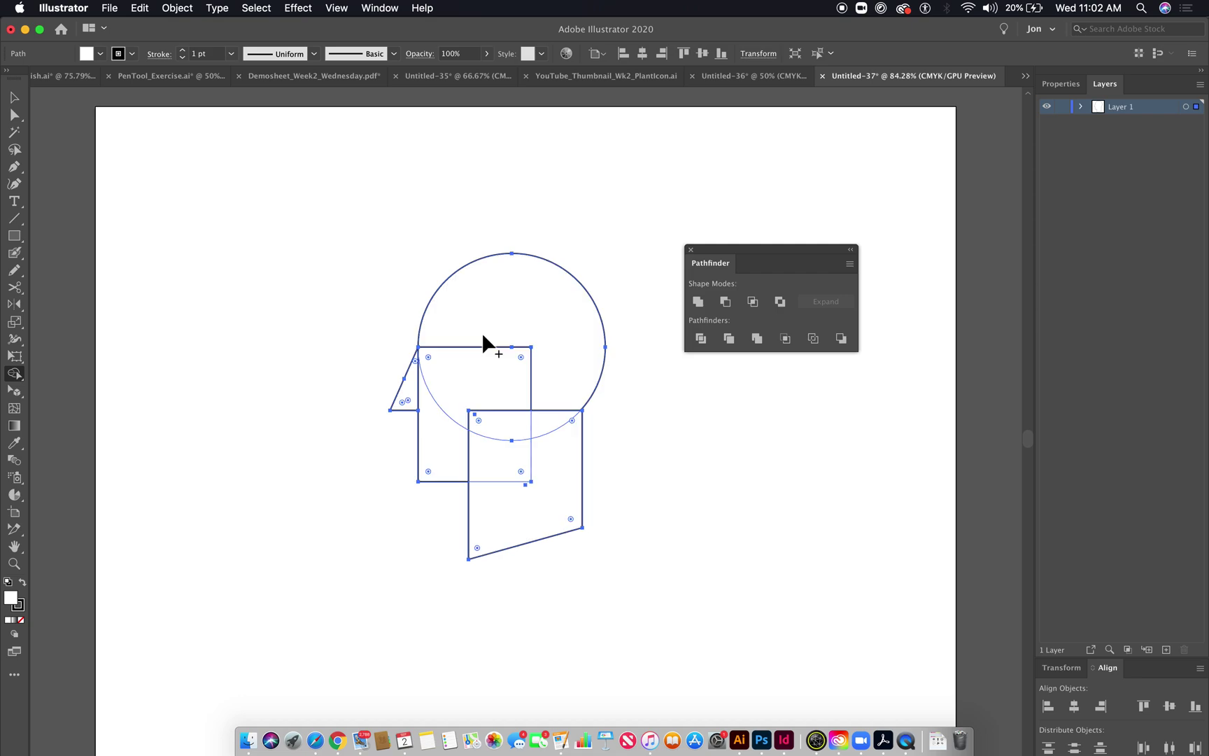
pyautogui.click(697, 307)
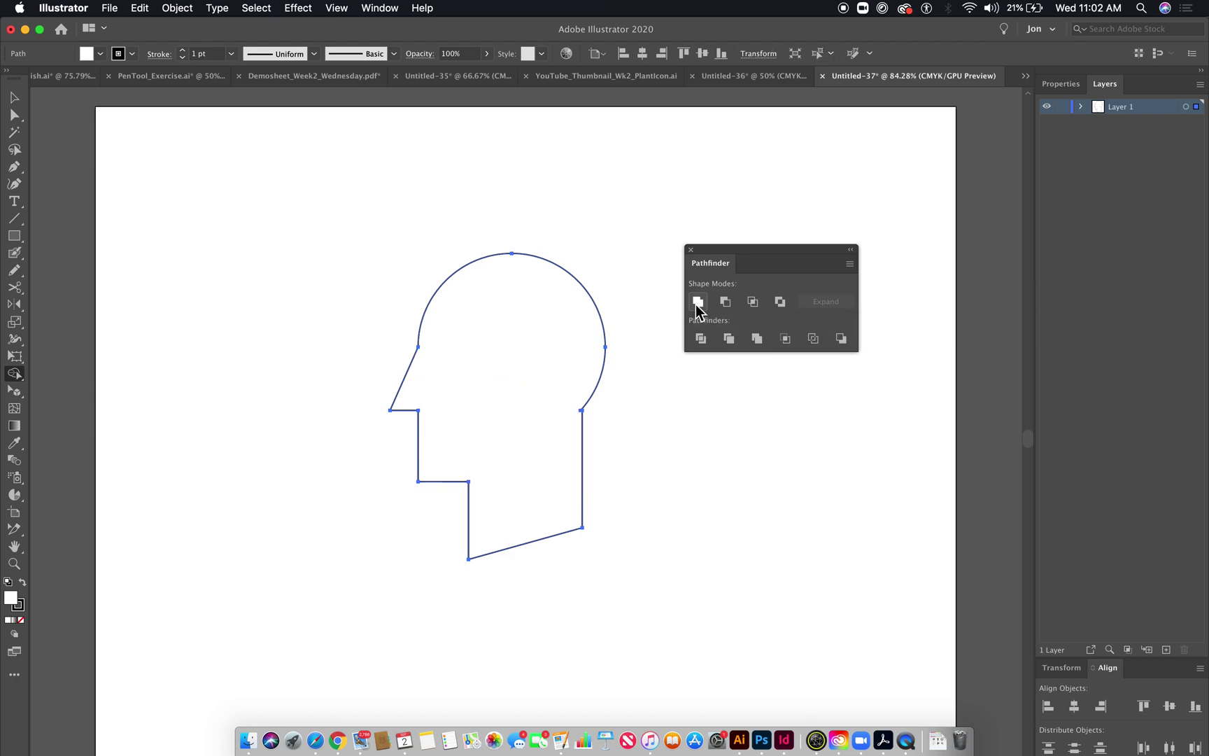
pyautogui.press('super+z')
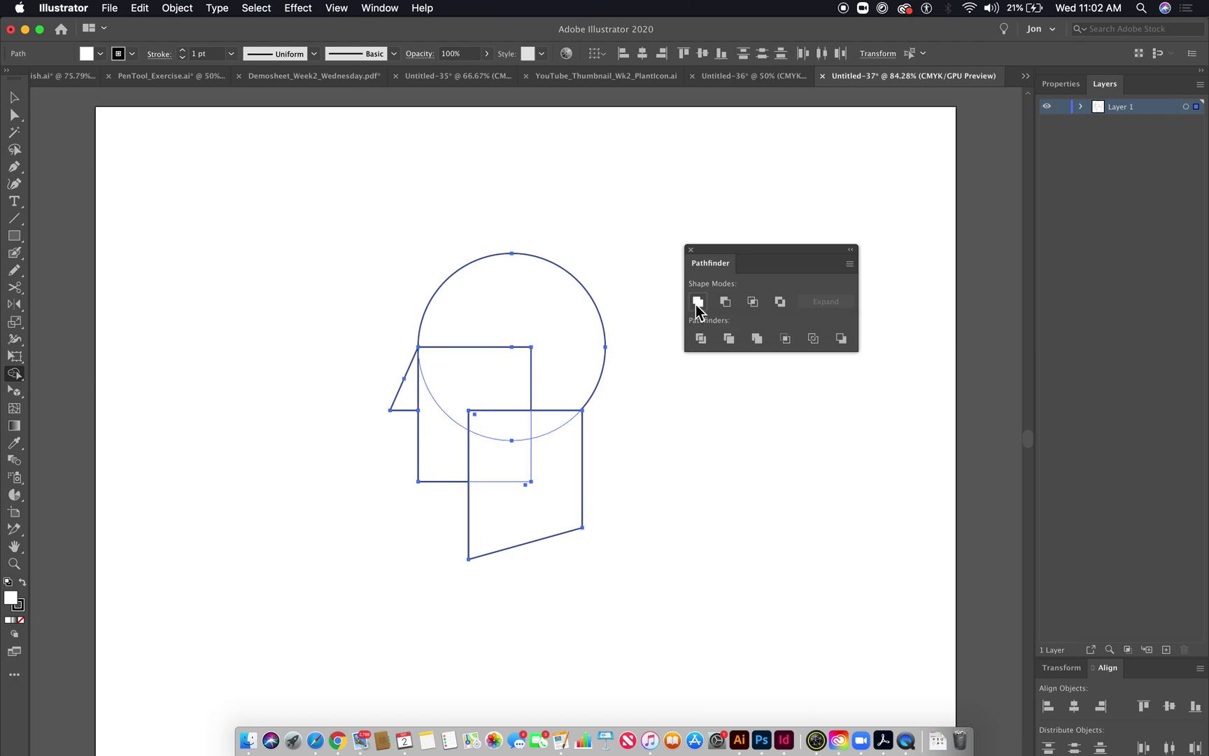
# Unite the head shapes as an editable compound shape and deselect it
pyautogui.keyDown('alt'); pyautogui.click(698, 302); pyautogui.keyUp('alt')
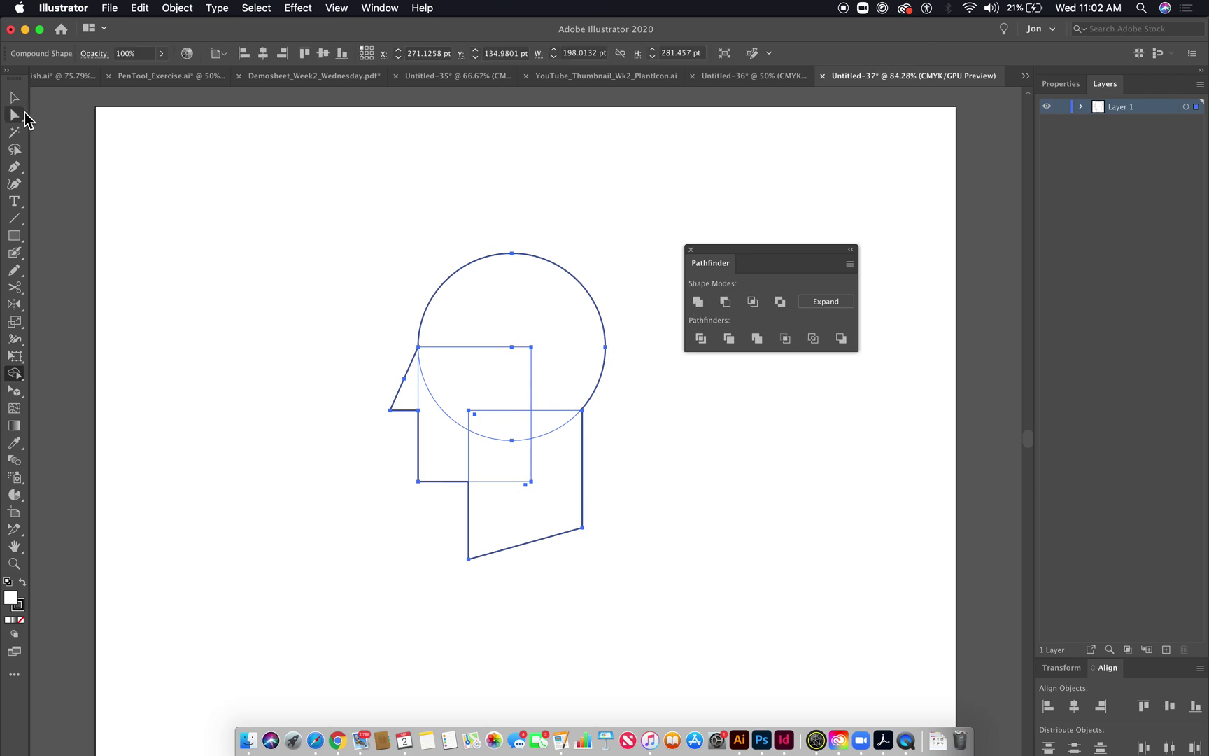
pyautogui.moveTo(13, 112); pyautogui.dragTo(60, 131)
pyautogui.click(615, 394)
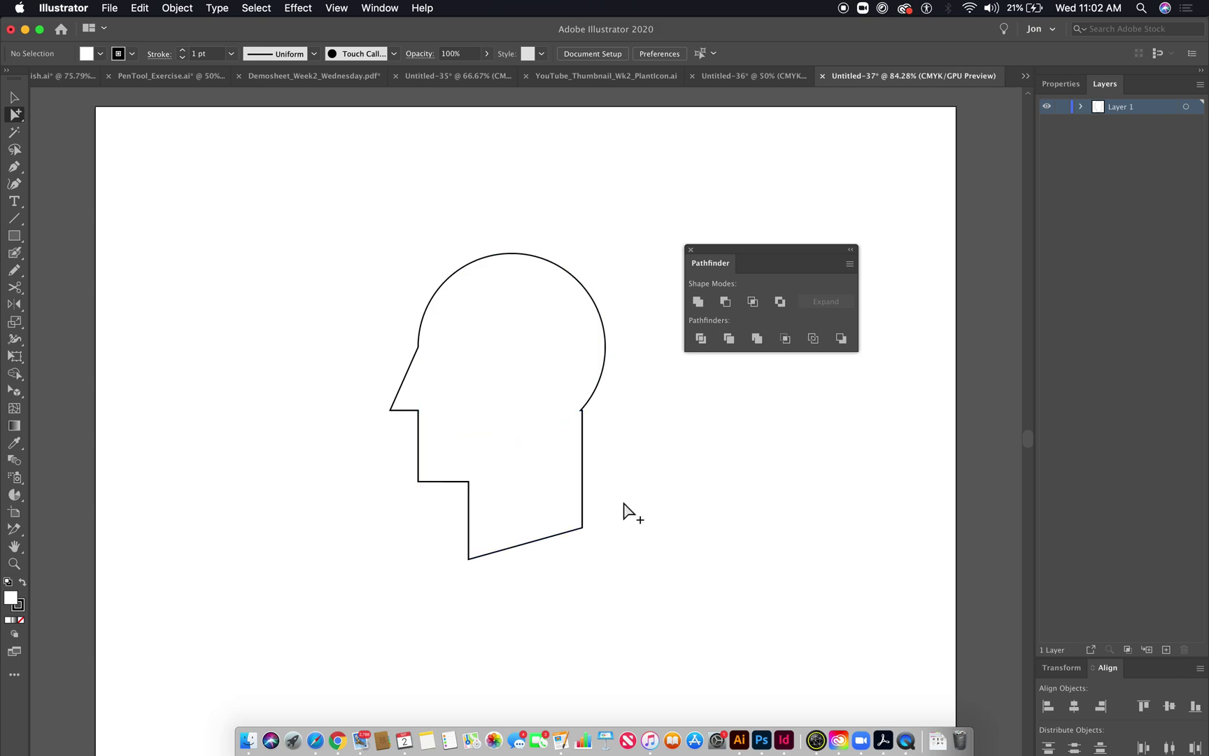
# Move the neck shape up about 10 pt within the compound shape and expand the result into one head outline
pyautogui.click(581, 430)
pyautogui.press('Up')
pyautogui.press('Up')
pyautogui.press('Up')
pyautogui.press('Up')
pyautogui.press('Up')
pyautogui.press('Up')
pyautogui.press('Up')
pyautogui.press('Up')
pyautogui.press('Up')
pyautogui.press('Up')
pyautogui.press('Up')
pyautogui.press('Up')
pyautogui.press('Up')
pyautogui.press('Up')
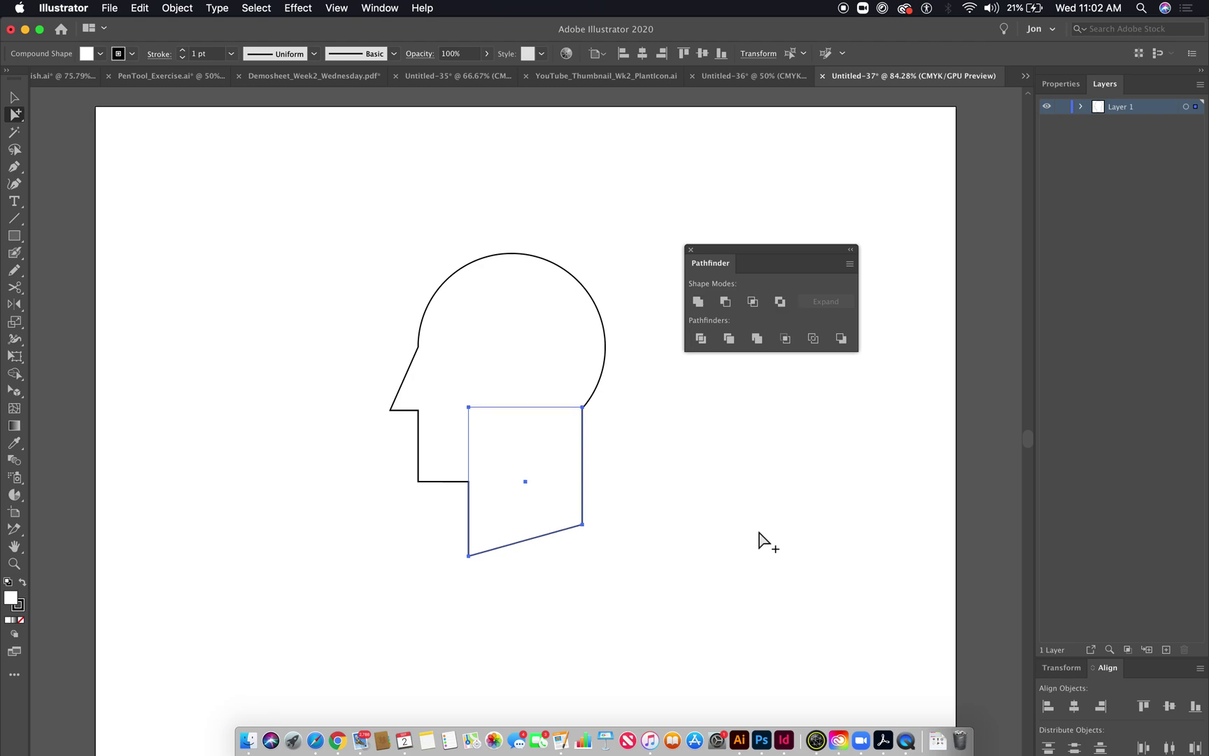
pyautogui.press('Up')
pyautogui.press('Up')
pyautogui.press('Up')
pyautogui.press('Up')
pyautogui.moveTo(754, 544); pyautogui.dragTo(403, 310)
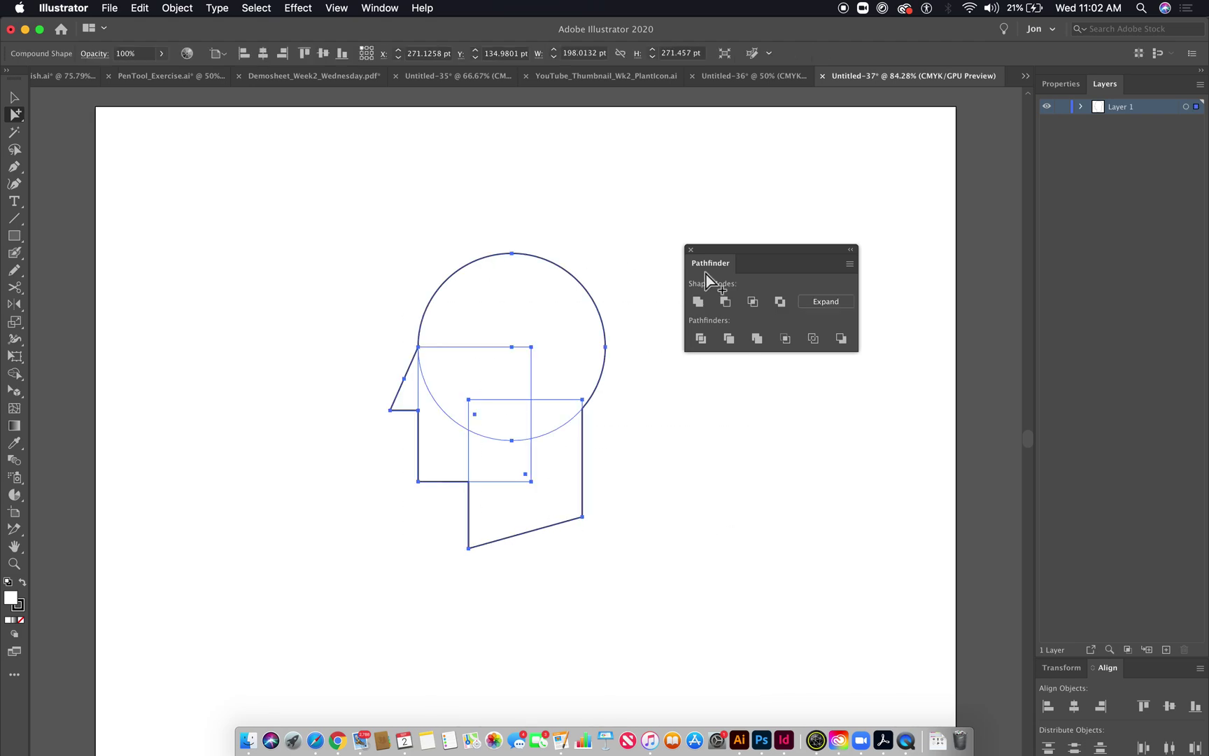
pyautogui.click(816, 303)
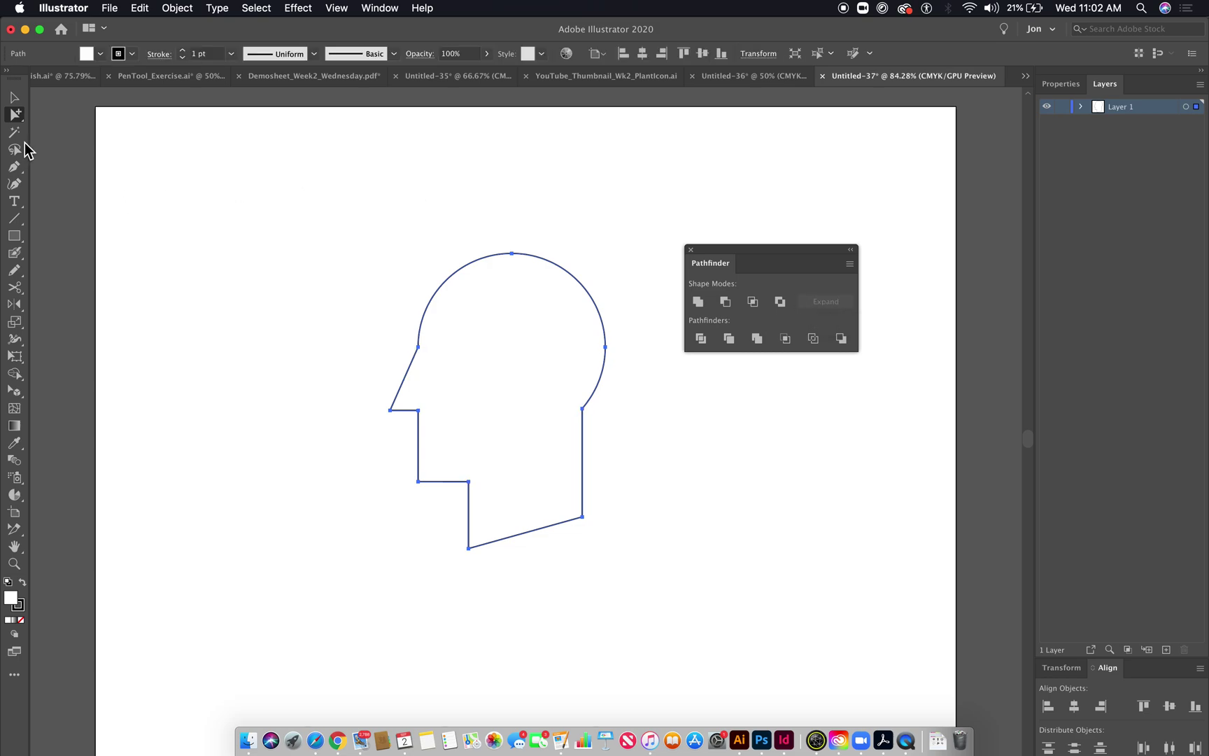
# Move the nose tip's anchor point slightly upward and inward so the underside of the nose slopes
pyautogui.click(16, 115)
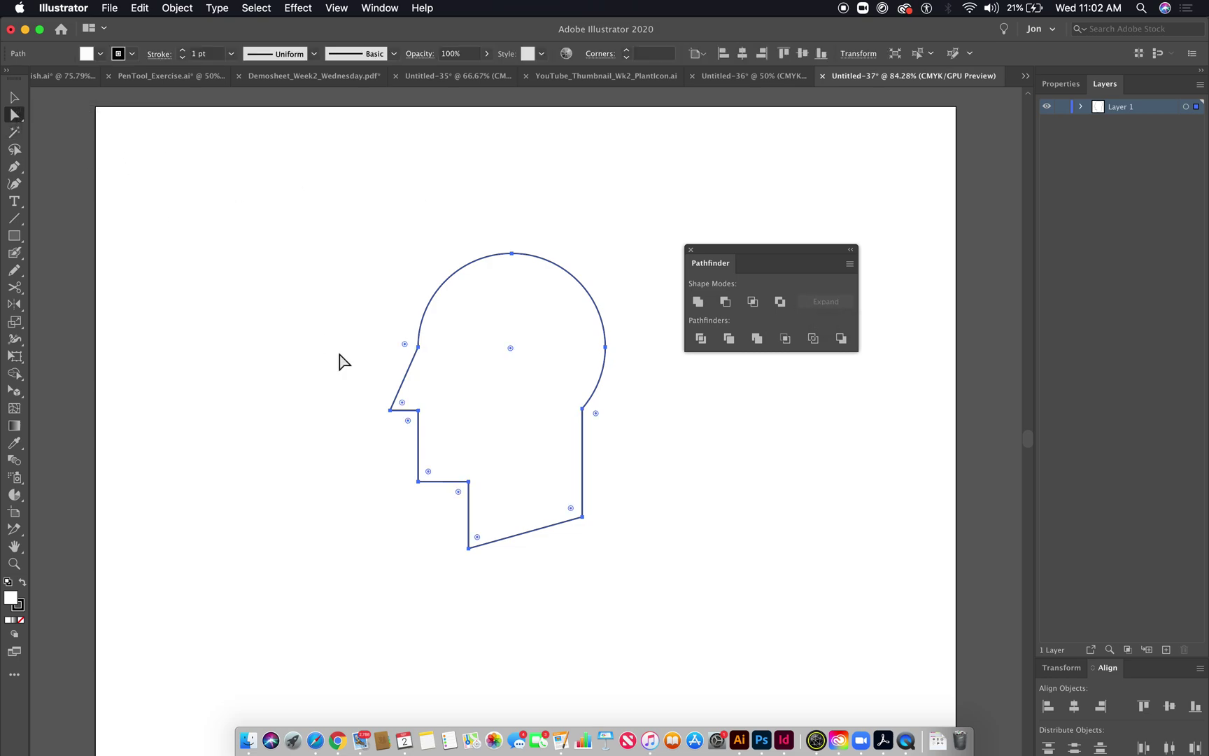
pyautogui.moveTo(364, 251); pyautogui.dragTo(487, 369)
pyautogui.click(394, 494)
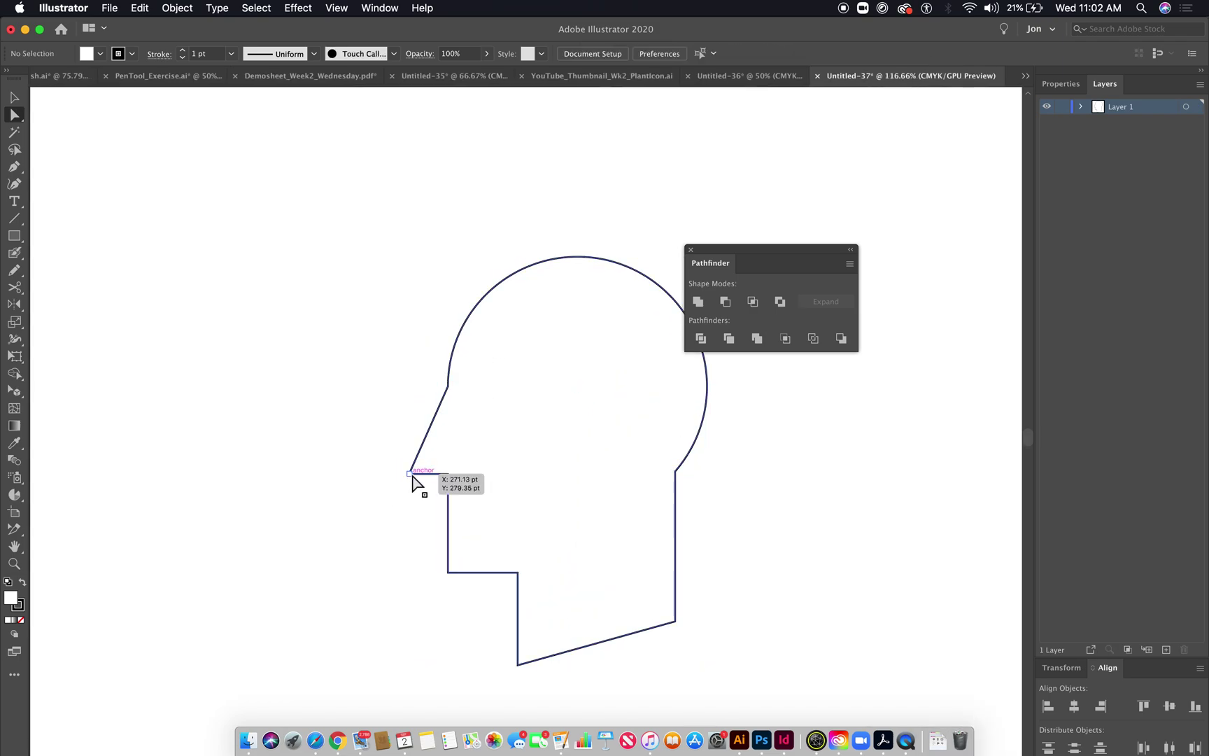
pyautogui.moveTo(411, 474); pyautogui.dragTo(415, 460)
pyautogui.click(398, 529)
# Shift the chin corner inward and round both the chin and the tip of the nose
pyautogui.moveTo(448, 573); pyautogui.dragTo(478, 556)
pyautogui.click(466, 581)
pyautogui.click(441, 529)
pyautogui.moveTo(403, 443); pyautogui.dragTo(432, 461)
pyautogui.click(405, 417)
pyautogui.click(442, 408)
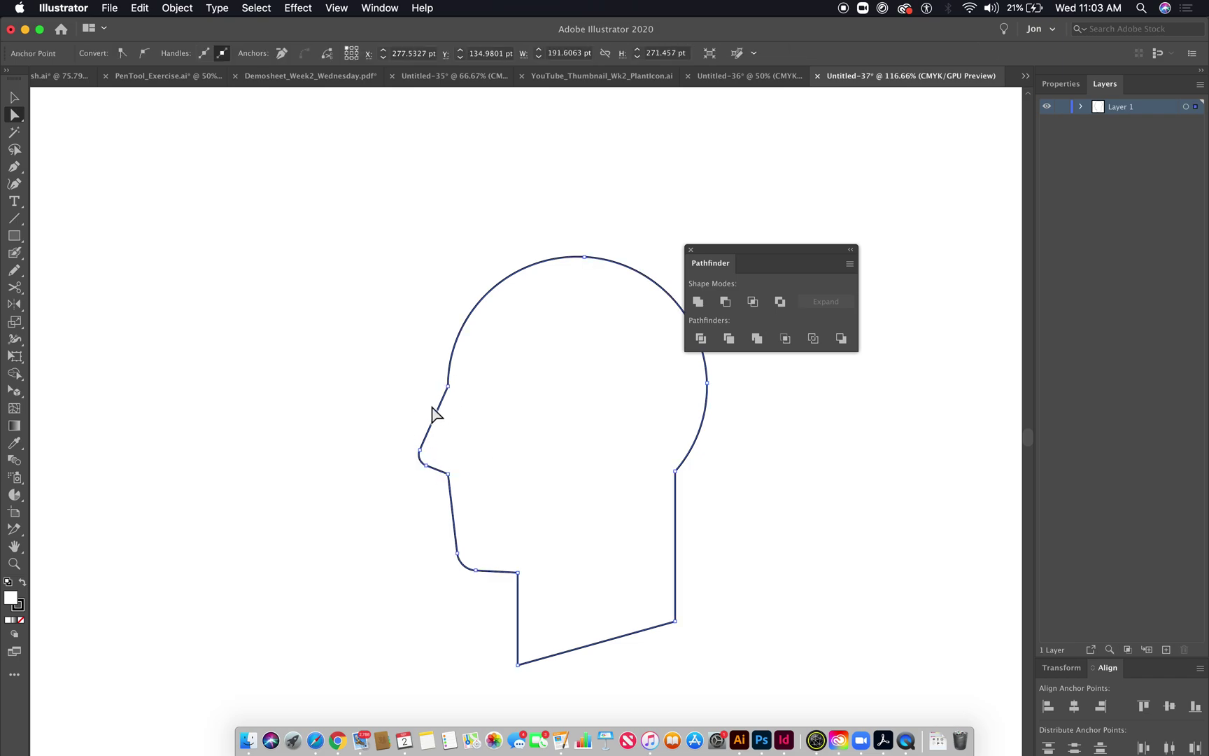
# Add an anchor point on the upper nose, move the brow anchor inward and adjust its handle to reshape the forehead curve
pyautogui.click(17, 168)
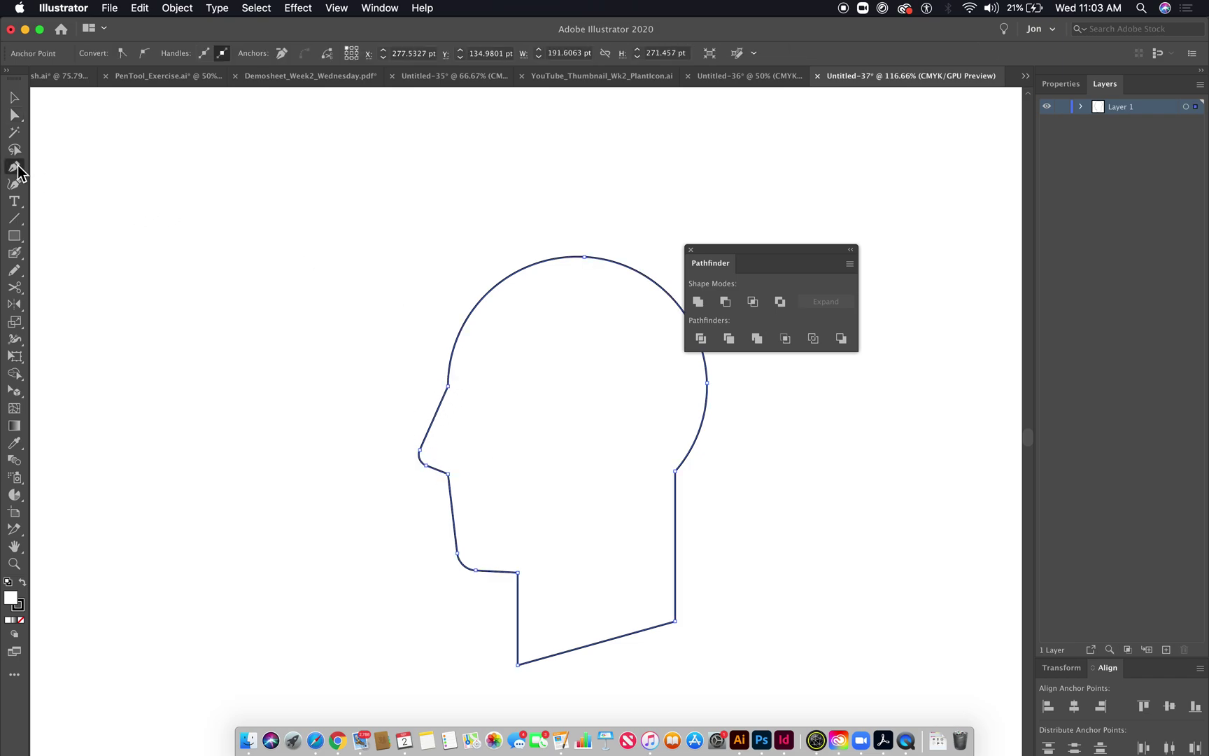
pyautogui.click(440, 406)
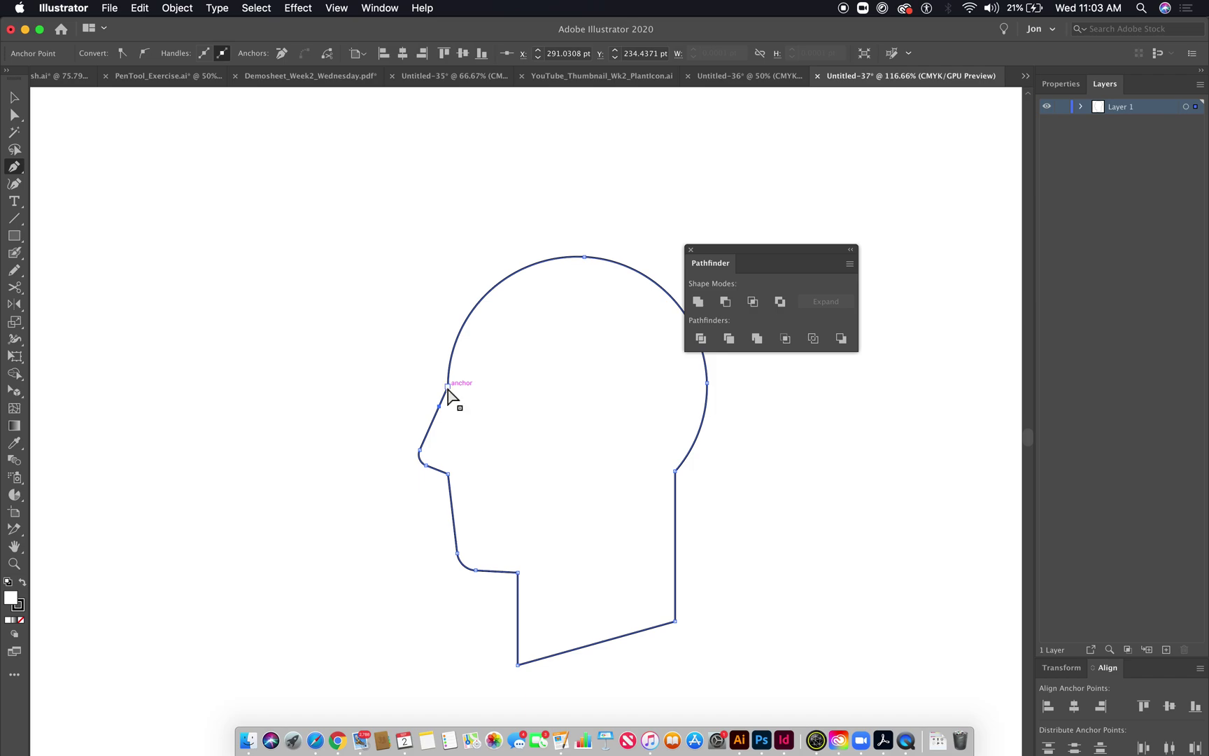
pyautogui.keyDown('super'); pyautogui.click(448, 385); pyautogui.keyUp('super')
pyautogui.moveTo(450, 389); pyautogui.dragTo(458, 396)
pyautogui.press('super+z')
pyautogui.moveTo(454, 319); pyautogui.dragTo(432, 319)
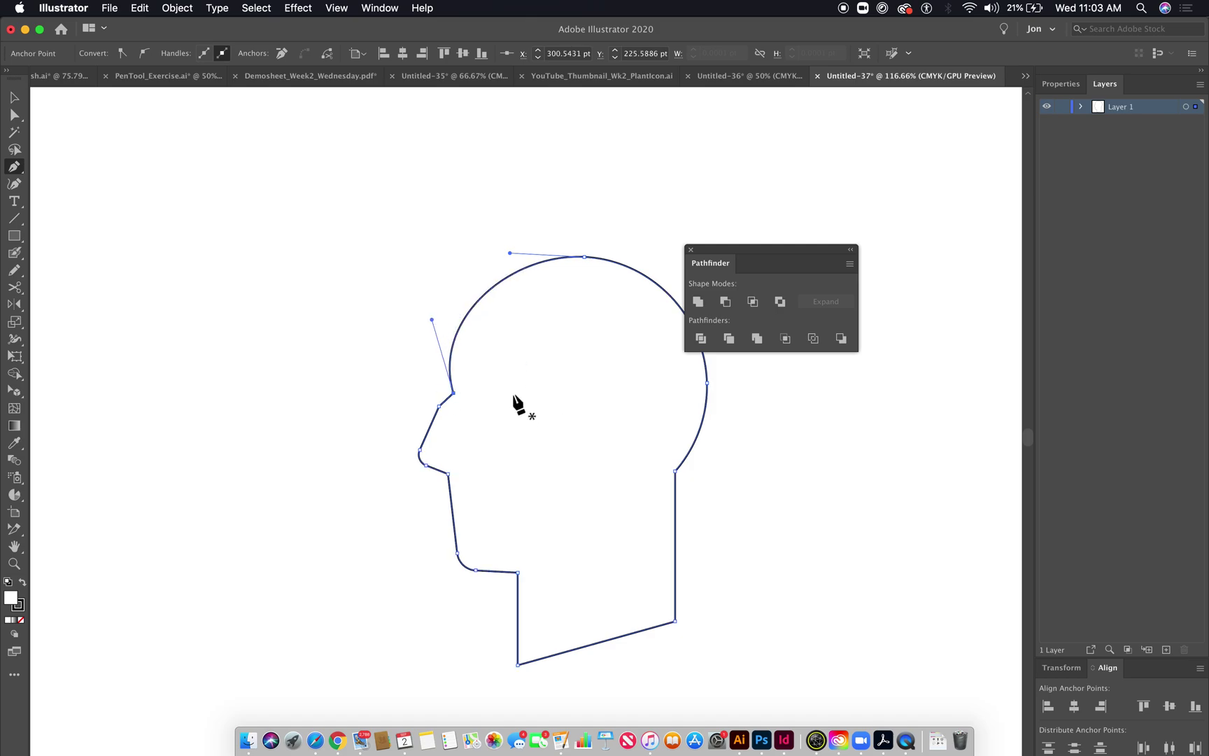
# Slightly soften the corner at the upper nose below the brow and deselect the head outline
pyautogui.keyDown('super'); pyautogui.click(418, 411); pyautogui.keyUp('super')
pyautogui.keyDown('super'); pyautogui.click(439, 406); pyautogui.keyUp('super')
pyautogui.moveTo(451, 414); pyautogui.dragTo(453, 416)
pyautogui.keyDown('super'); pyautogui.click(400, 398); pyautogui.keyUp('super')
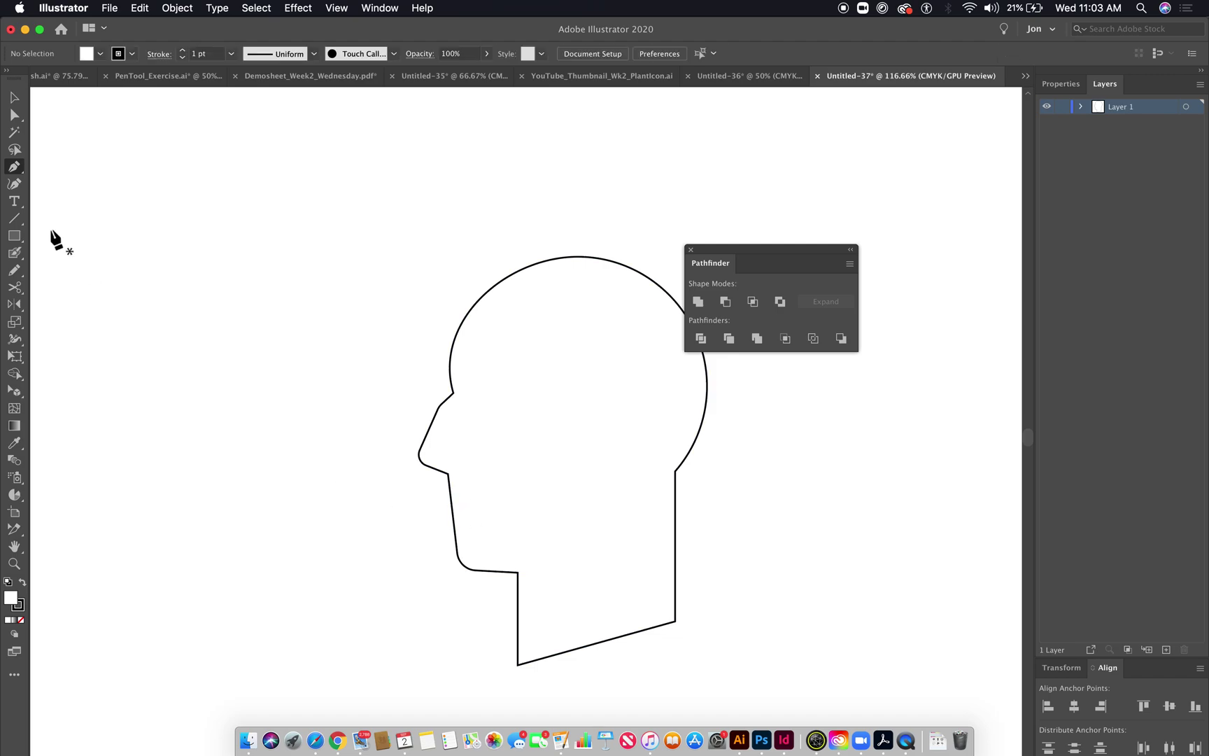
# Set up the Pencil tool with mid-scale fidelity and Edit selected paths enabled within 10 pixels
pyautogui.click(14, 273)
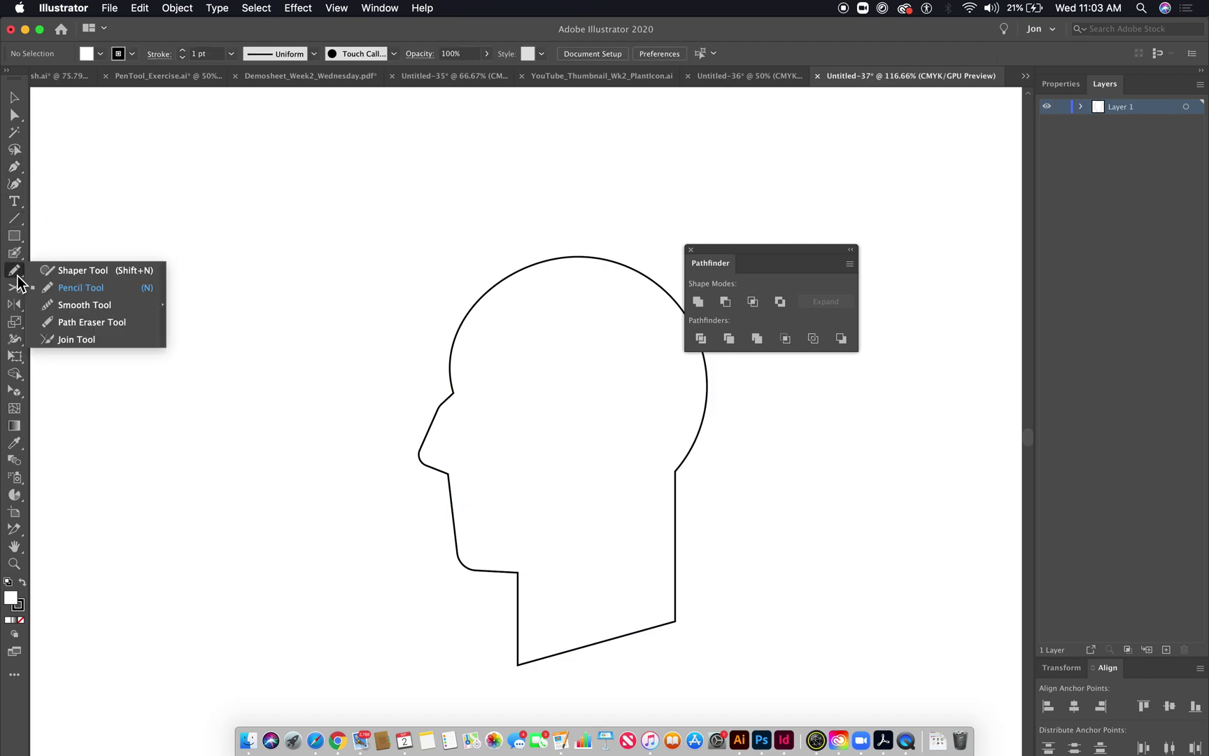
pyautogui.click(70, 286)
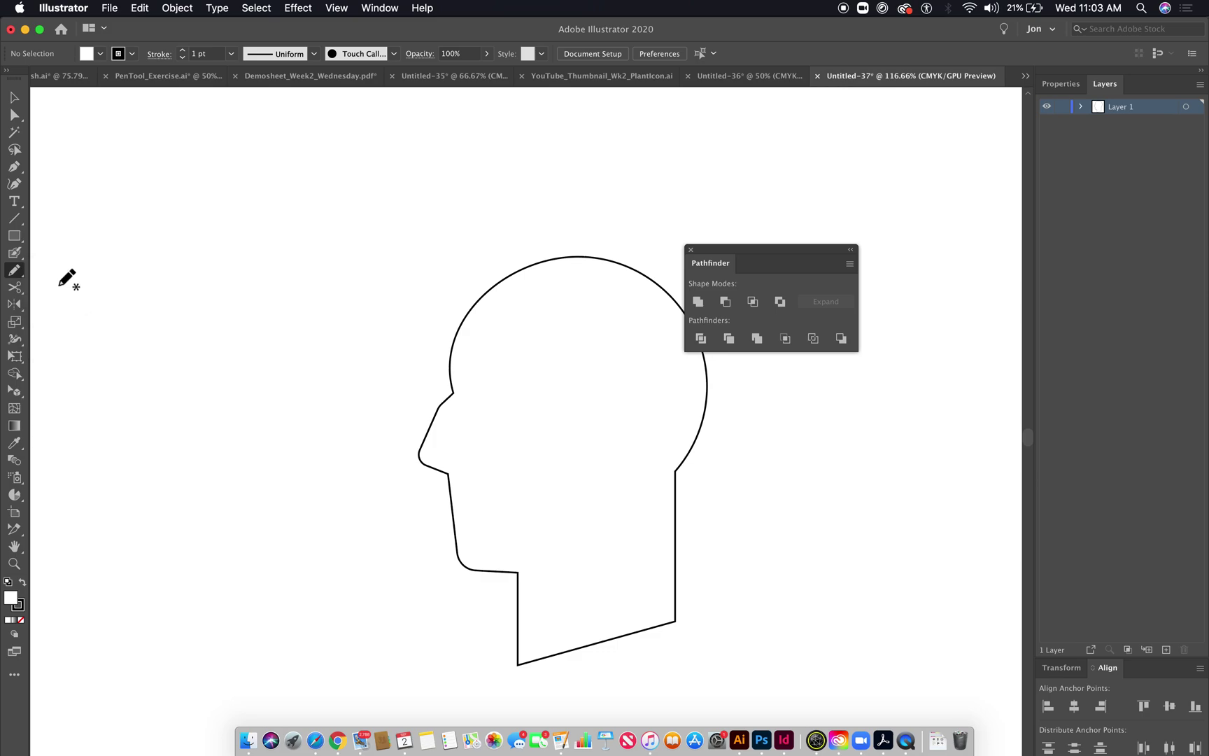
pyautogui.doubleClick(16, 270)
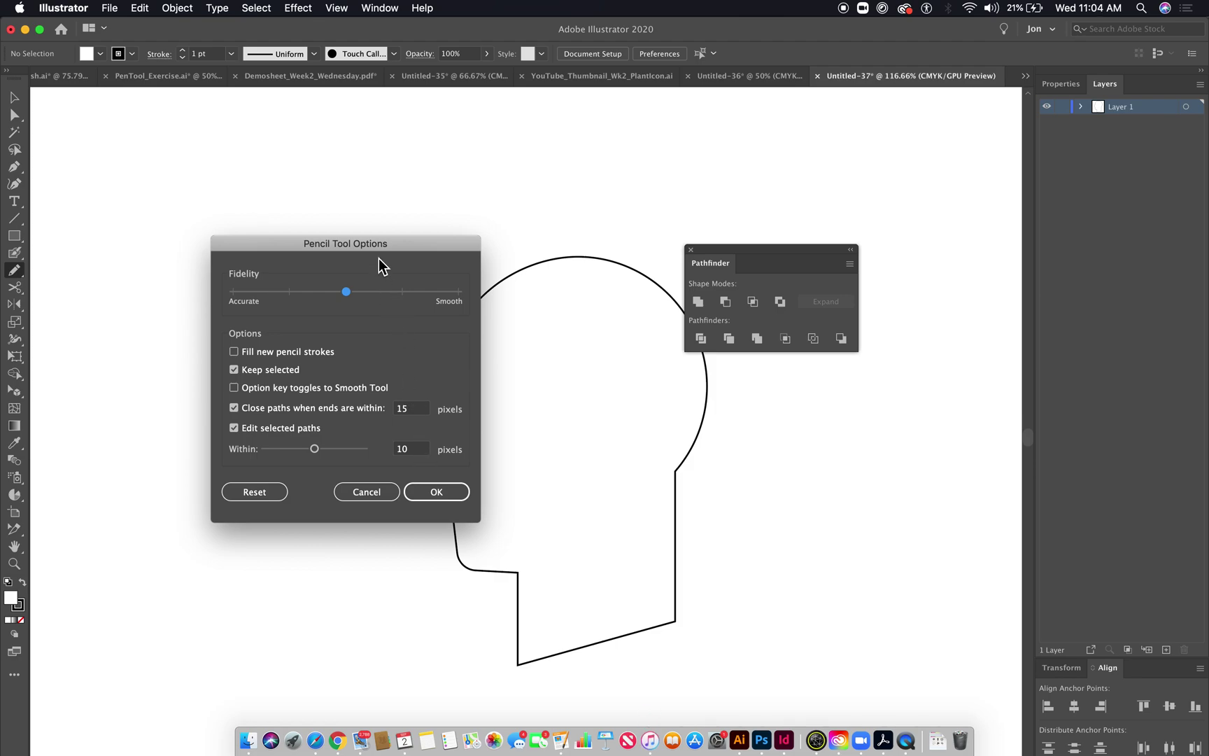
pyautogui.moveTo(375, 249); pyautogui.dragTo(308, 231)
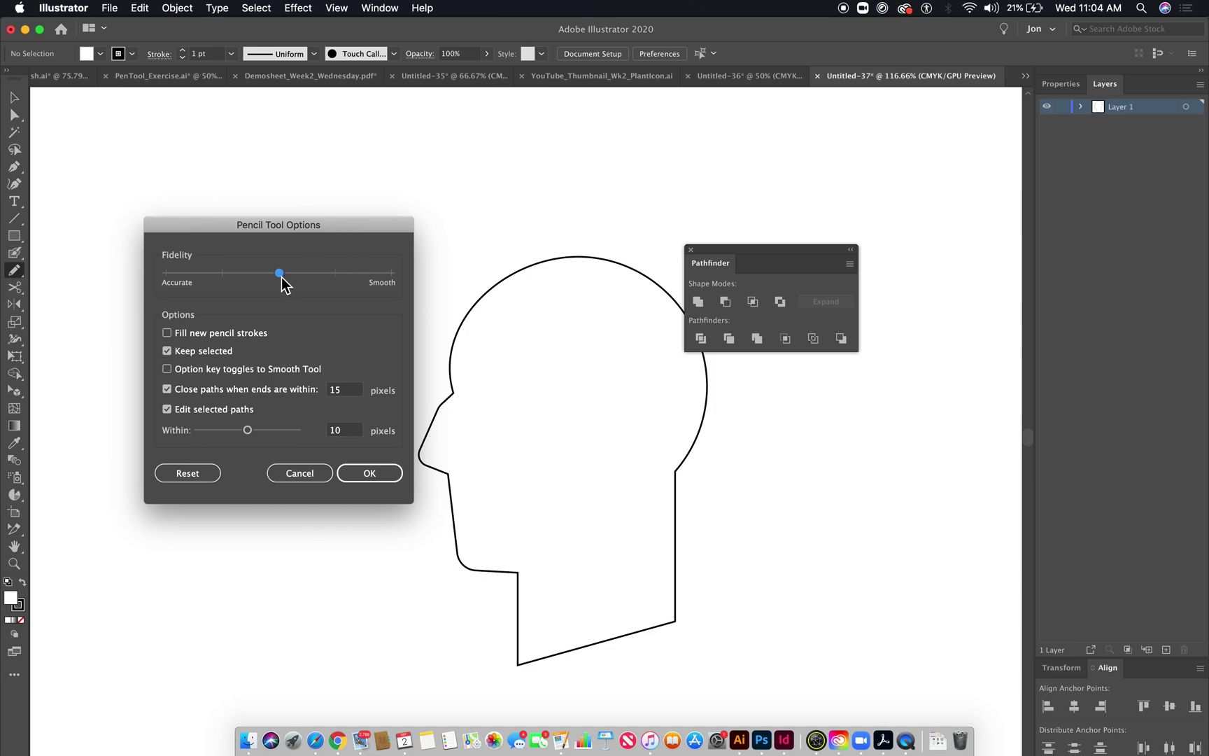
pyautogui.click(368, 471)
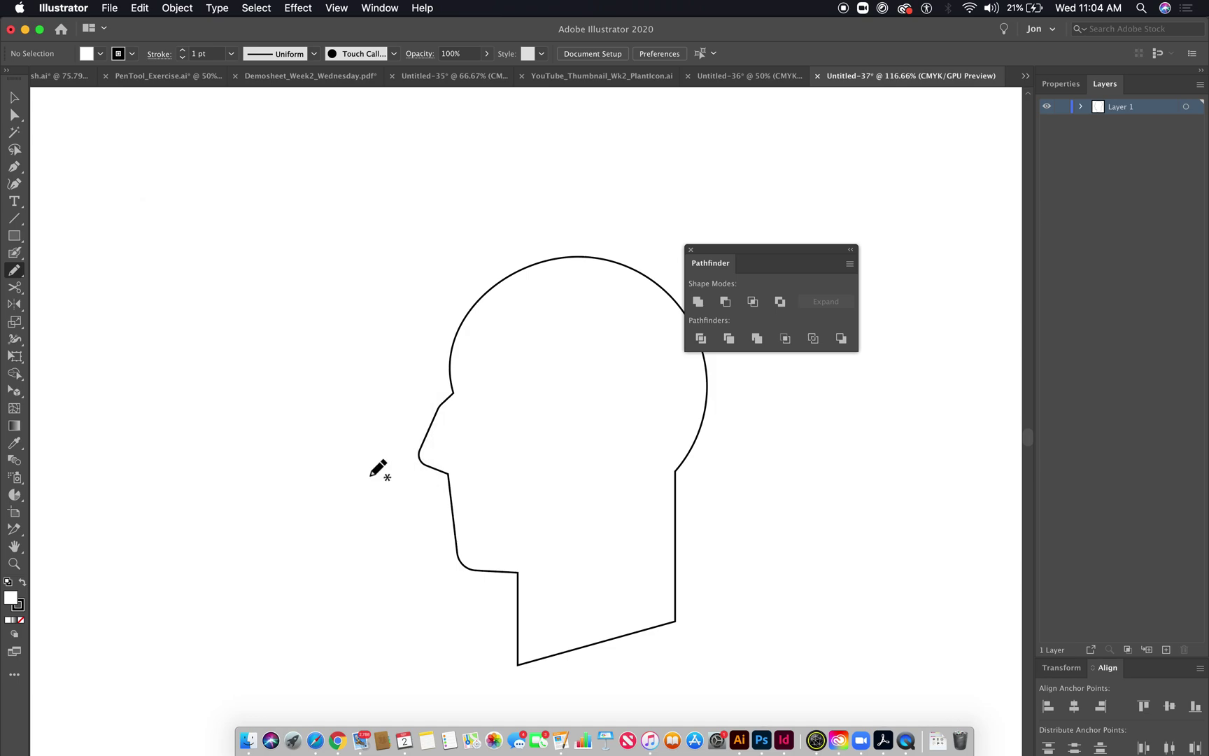
# Redraw the selected head outline freehand, shaping lips between nose and chin and wavy hair from the forehead around to the nape
pyautogui.keyDown('super'); pyautogui.click(452, 502); pyautogui.keyUp('super')
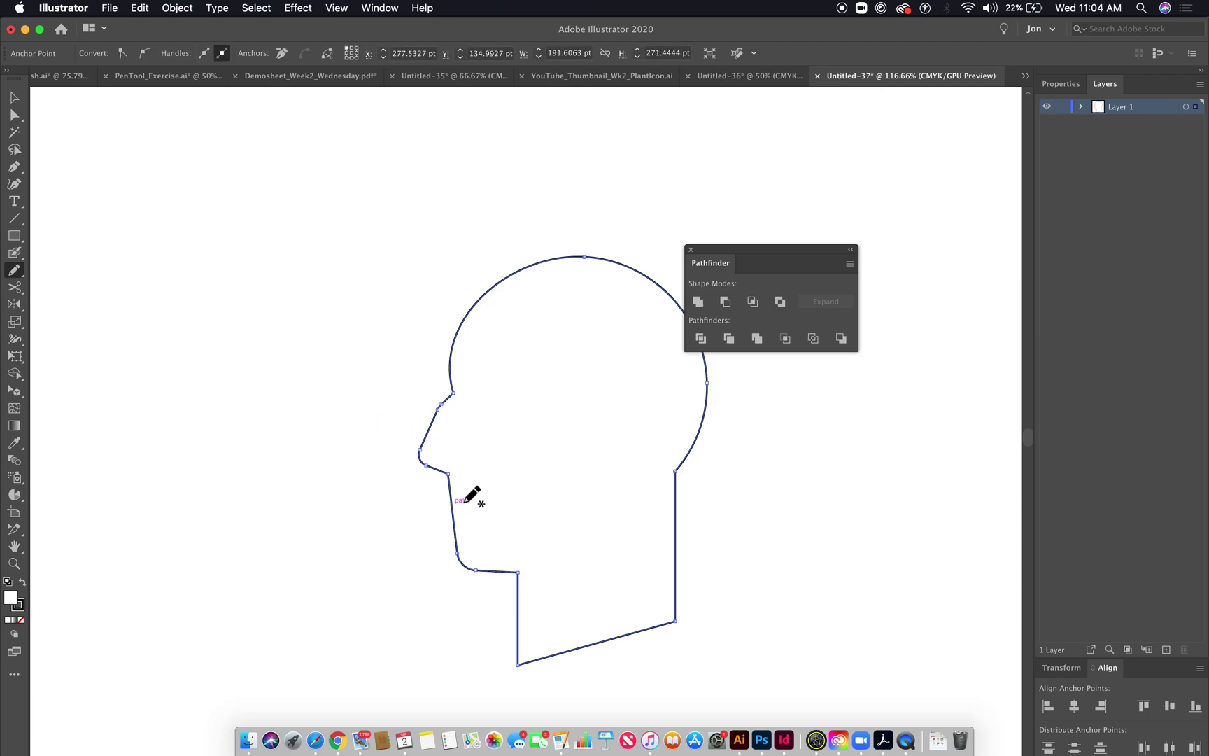
pyautogui.moveTo(449, 489); pyautogui.dragTo(458, 546)
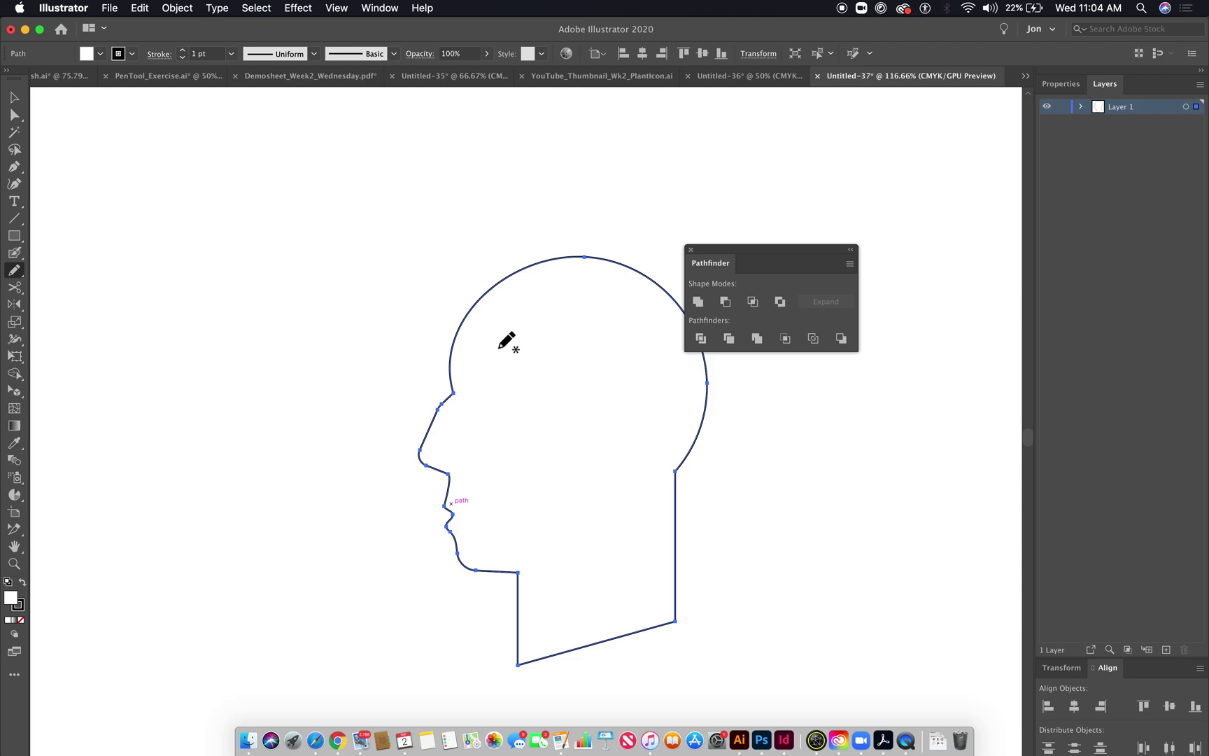
pyautogui.moveTo(459, 330)
pyautogui.mouseDown()
pyautogui.moveTo(437, 321)
pyautogui.moveTo(473, 264)
pyautogui.moveTo(534, 238)
pyautogui.moveTo(614, 239)
pyautogui.moveTo(703, 271)
pyautogui.moveTo(746, 423)
pyautogui.moveTo(710, 500)
pyautogui.moveTo(677, 532)
pyautogui.mouseUp()
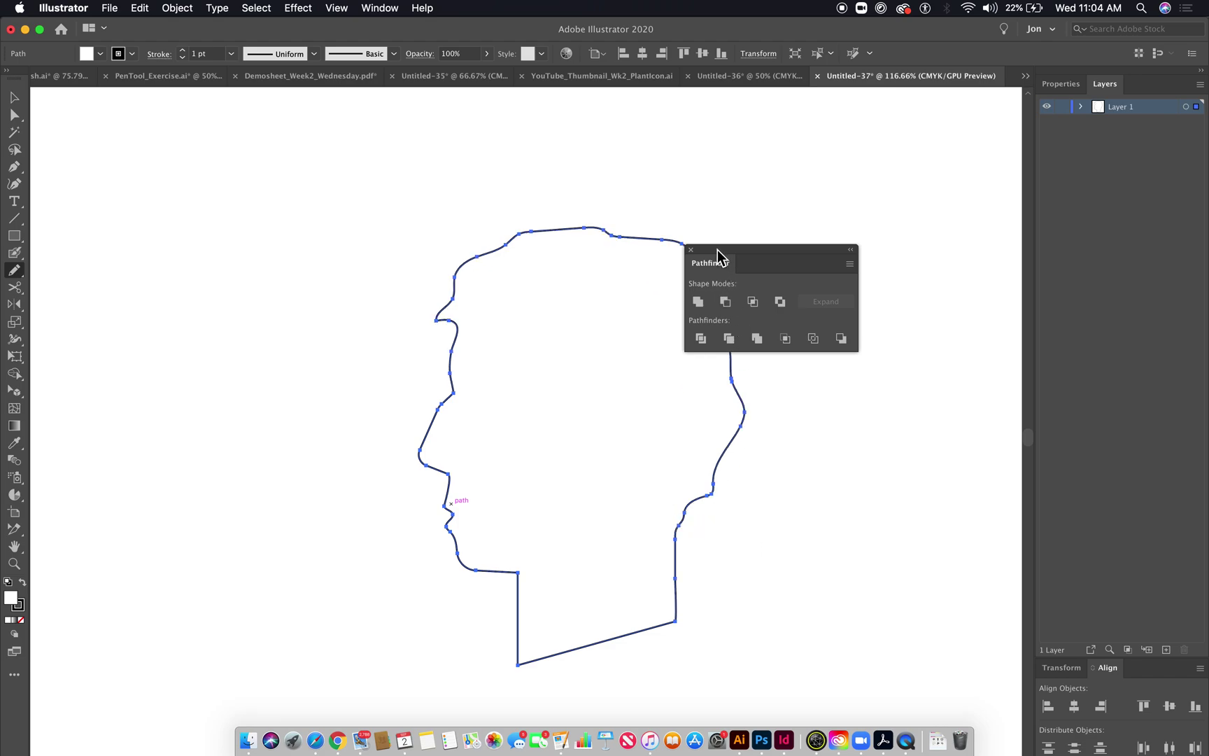
pyautogui.moveTo(718, 249); pyautogui.dragTo(866, 292)
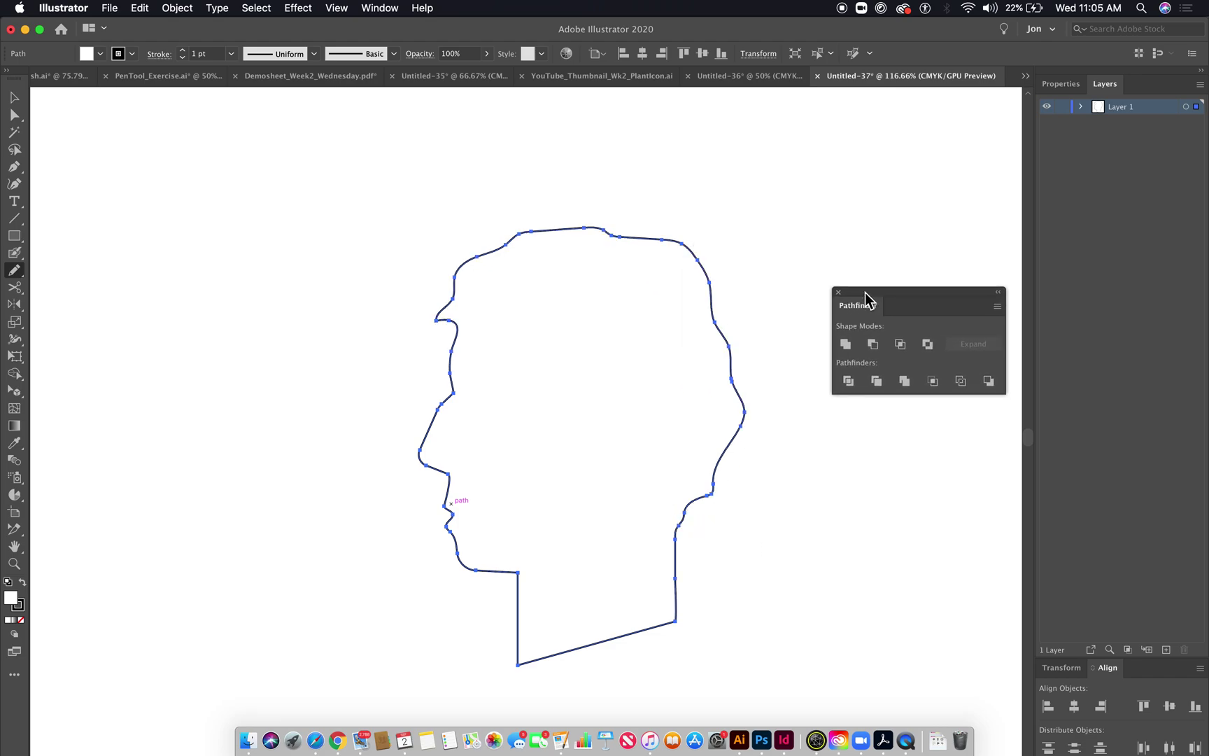
# Move the neck corner under the chin slightly forward and down, and raise the rear corner of the neck base
pyautogui.click(15, 114)
pyautogui.click(508, 593)
pyautogui.moveTo(518, 572); pyautogui.dragTo(508, 578)
pyautogui.click(489, 599)
pyautogui.moveTo(676, 621); pyautogui.dragTo(683, 591)
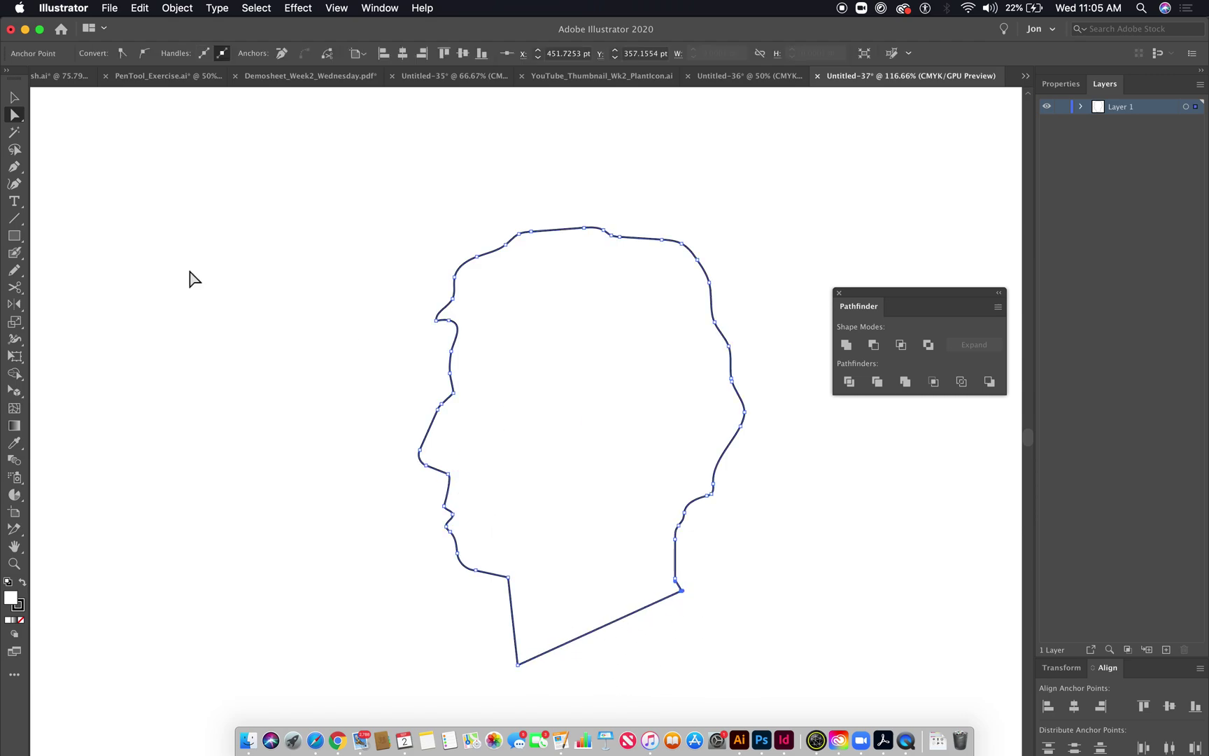
# Delete the extra anchor point at the back of the neck and bend the neck's base edge into a smooth upward arc
pyautogui.click(14, 166)
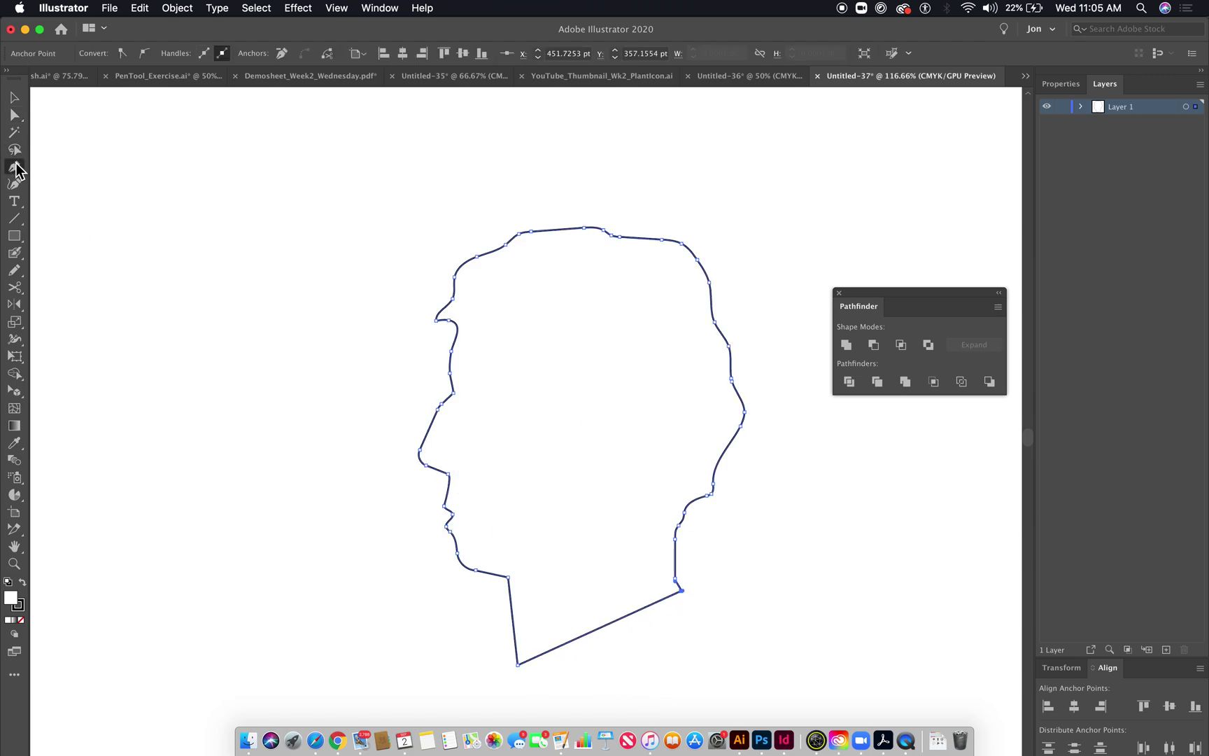
pyautogui.click(675, 579)
pyautogui.moveTo(627, 615); pyautogui.dragTo(616, 608)
pyautogui.press('super+z')
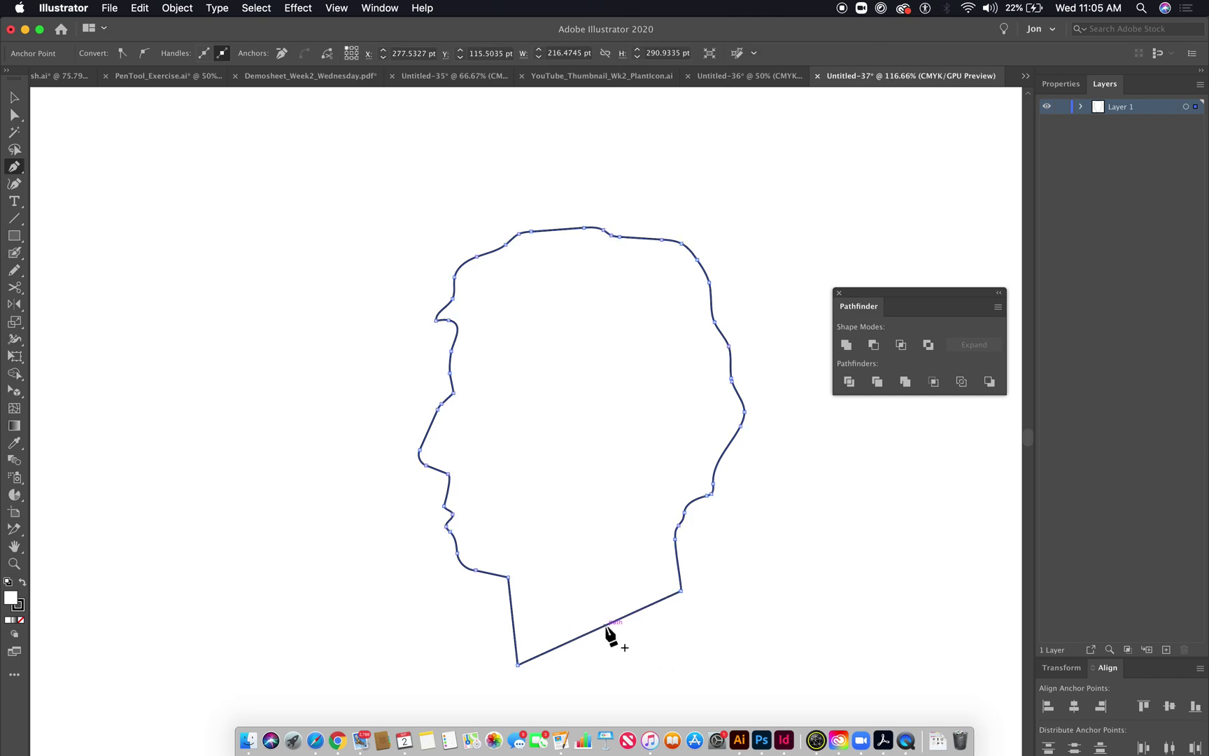
pyautogui.moveTo(605, 625); pyautogui.dragTo(600, 608)
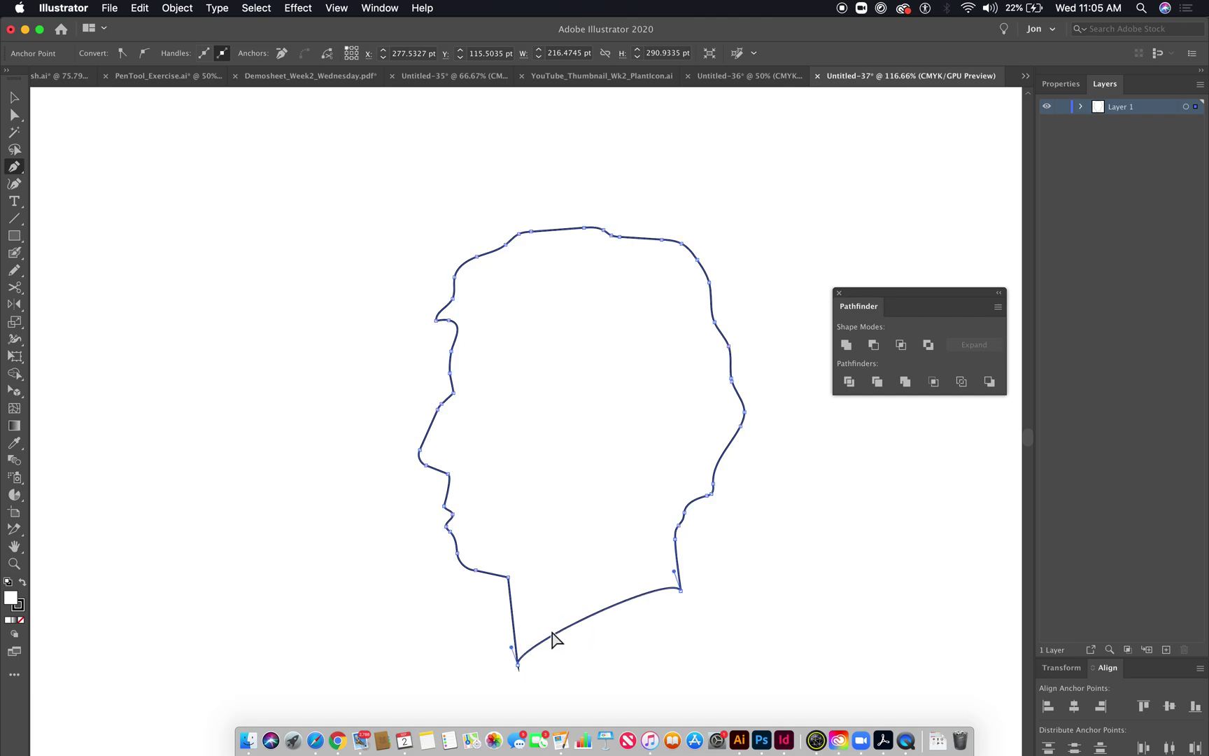
pyautogui.moveTo(511, 646); pyautogui.dragTo(524, 642)
pyautogui.moveTo(680, 576); pyautogui.dragTo(658, 580)
pyautogui.keyDown('super'); pyautogui.click(756, 596); pyautogui.keyUp('super')
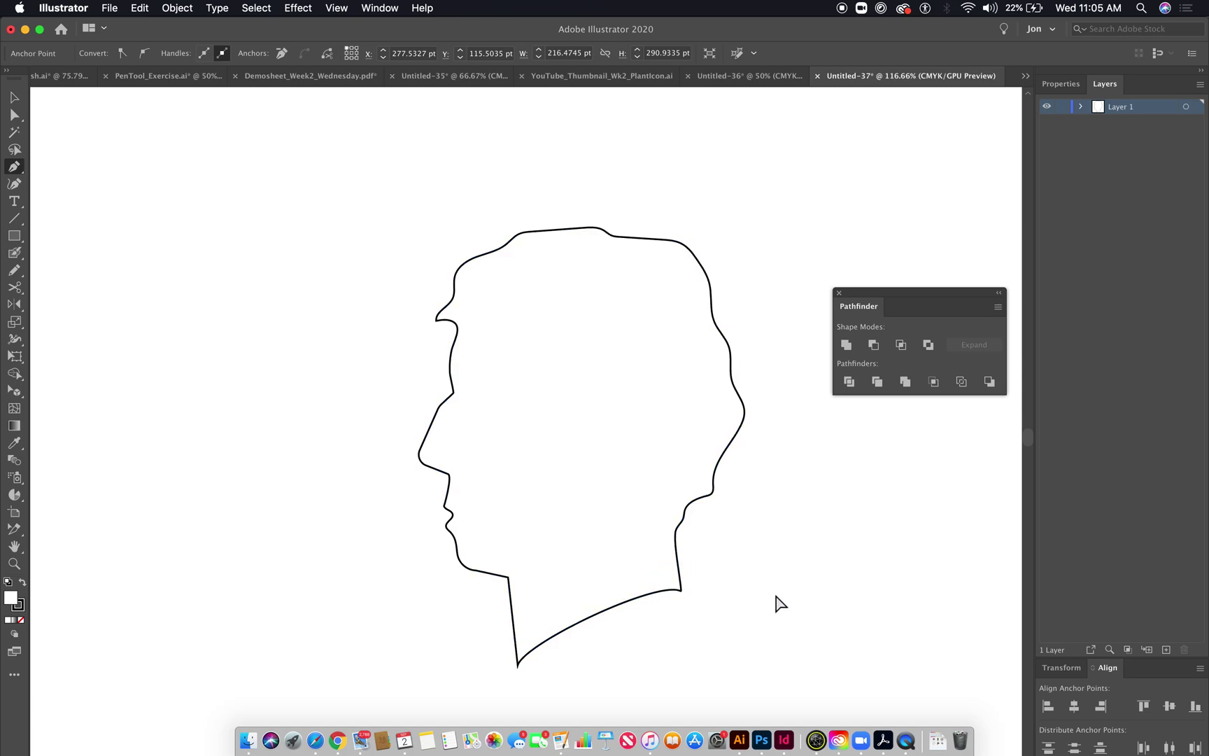
# Select the whole head and cut it with the Knife tool along a wavy hairline from the forehead to the nape
pyautogui.click(14, 114)
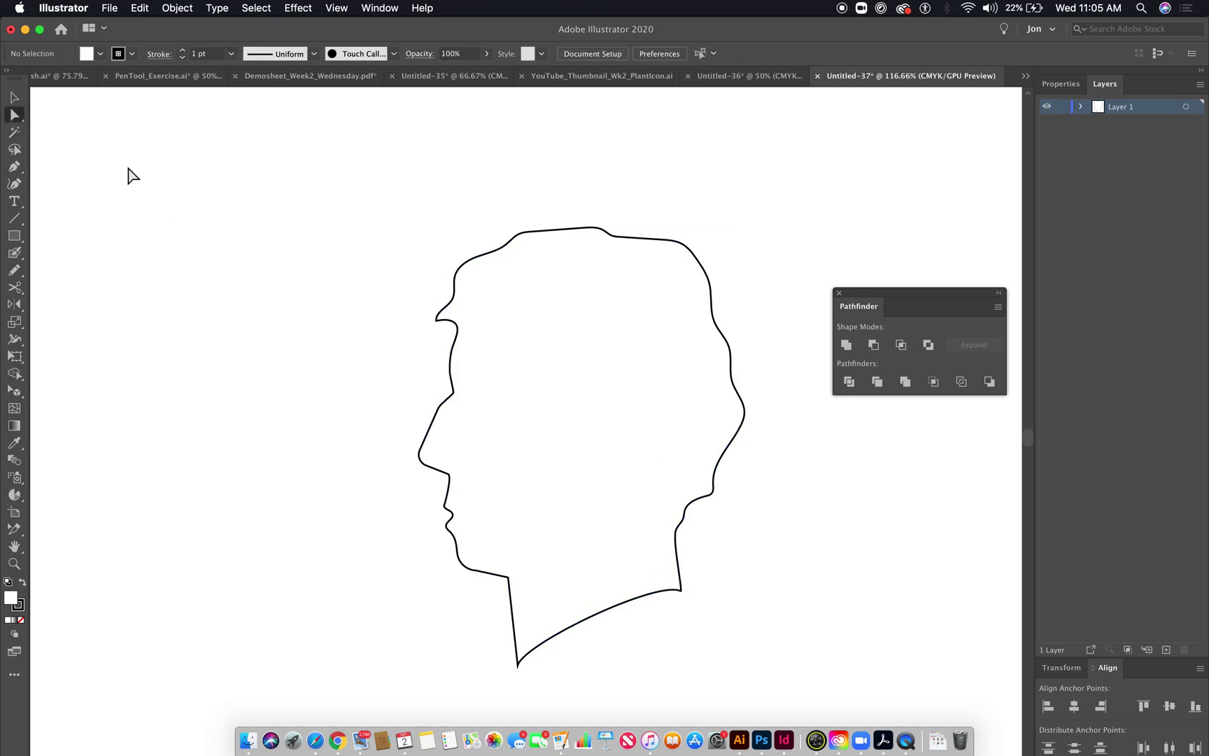
pyautogui.moveTo(303, 221); pyautogui.dragTo(818, 688)
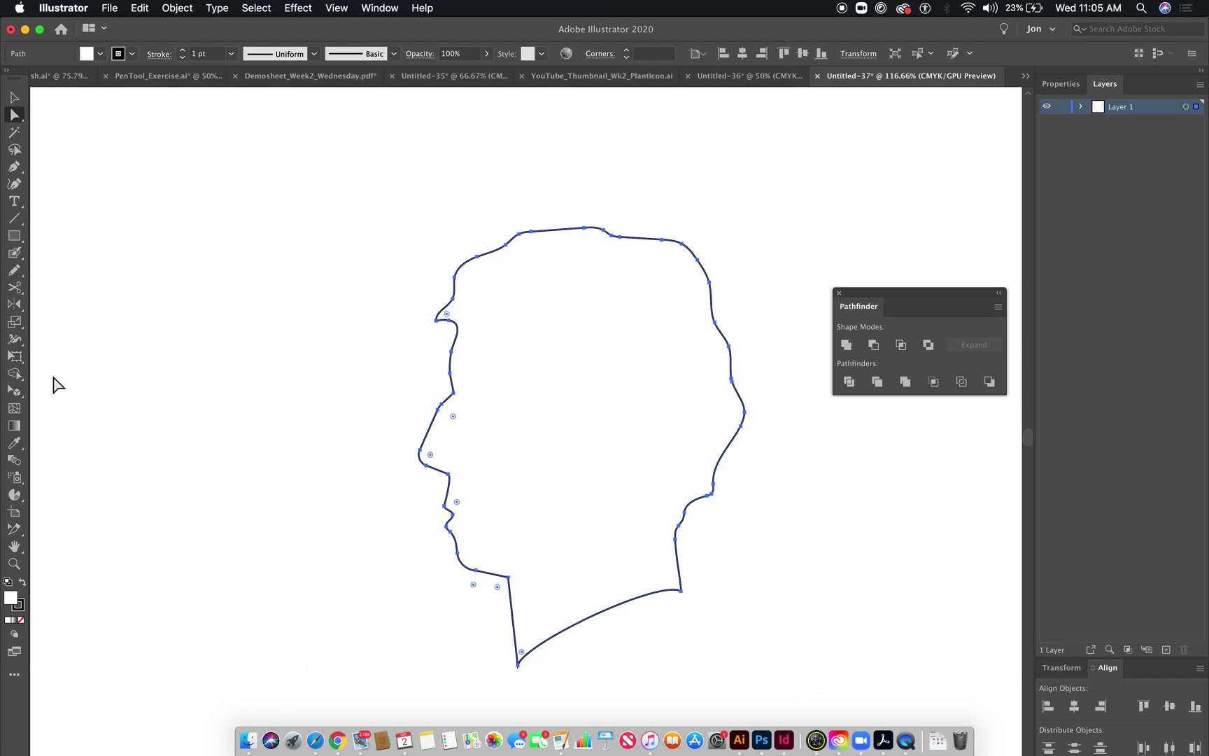
pyautogui.click(21, 298)
pyautogui.moveTo(77, 329); pyautogui.dragTo(79, 330)
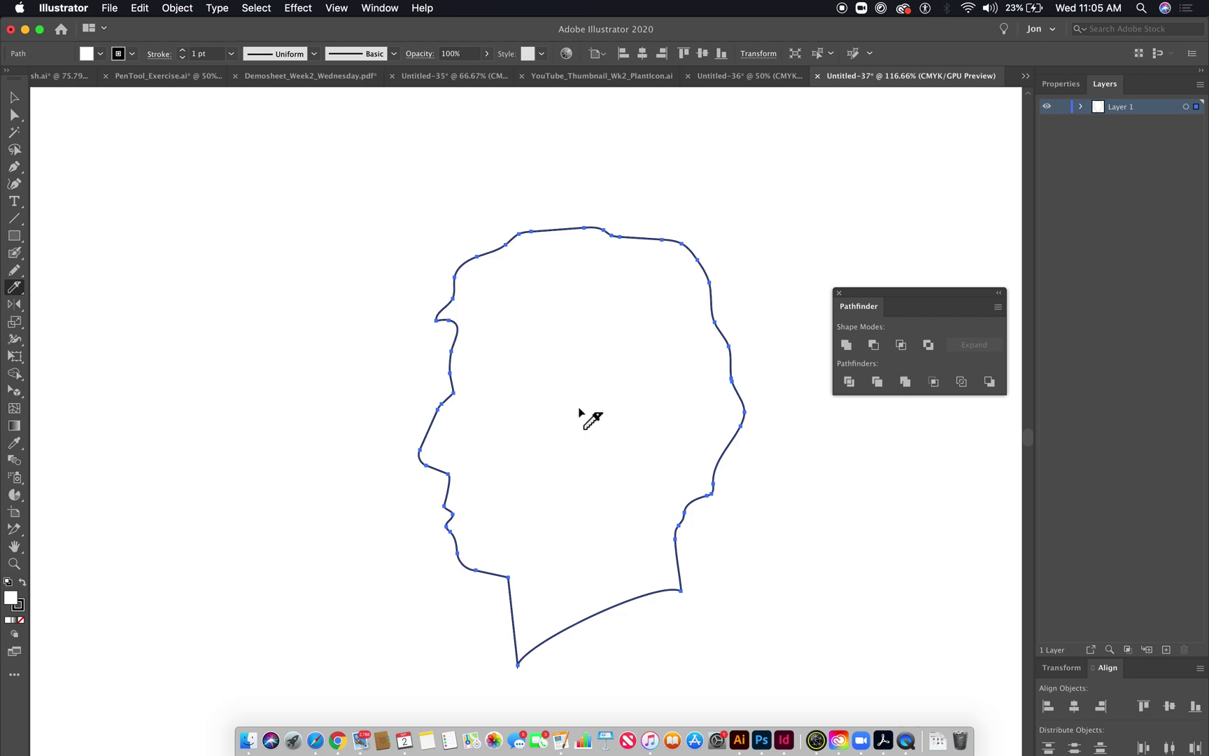
pyautogui.press('super')
pyautogui.moveTo(444, 324)
pyautogui.mouseDown()
pyautogui.moveTo(470, 353)
pyautogui.moveTo(492, 347)
pyautogui.moveTo(509, 374)
pyautogui.moveTo(534, 380)
pyautogui.moveTo(533, 402)
pyautogui.moveTo(563, 412)
pyautogui.moveTo(557, 457)
pyautogui.moveTo(584, 458)
pyautogui.moveTo(590, 431)
pyautogui.moveTo(619, 416)
pyautogui.moveTo(638, 420)
pyautogui.moveTo(651, 471)
pyautogui.moveTo(635, 529)
pyautogui.moveTo(728, 557)
pyautogui.mouseUp()
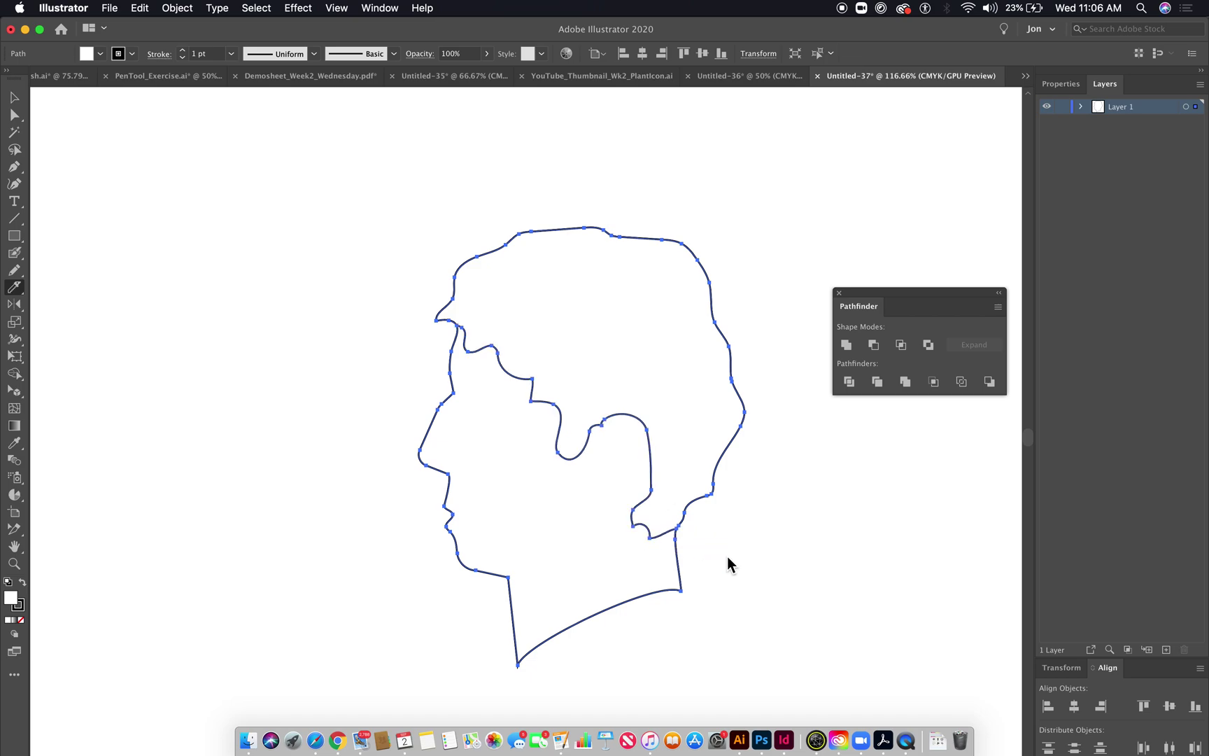
# Pull the cut hair piece up off the head and move the face piece away from the rest with the Group Selection tool
pyautogui.moveTo(17, 116); pyautogui.dragTo(60, 130)
pyautogui.click(446, 228)
pyautogui.moveTo(496, 266); pyautogui.dragTo(401, 192)
pyautogui.click(413, 597)
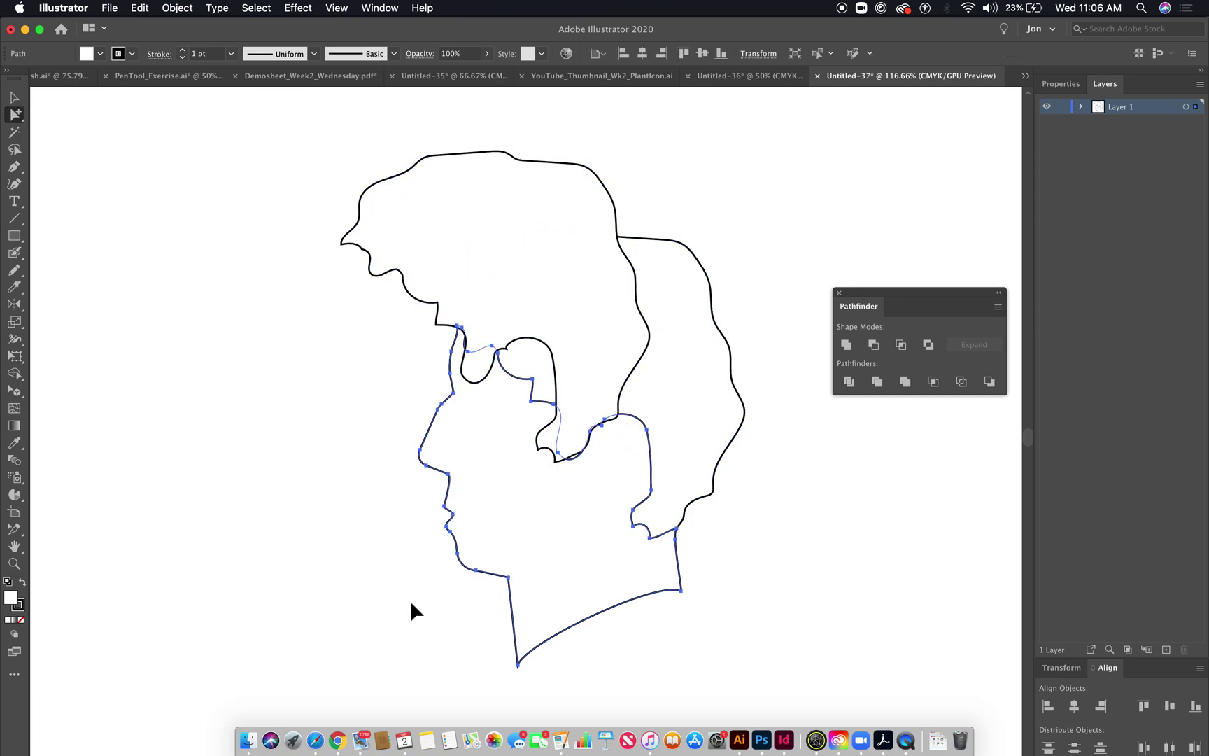
pyautogui.click(473, 568)
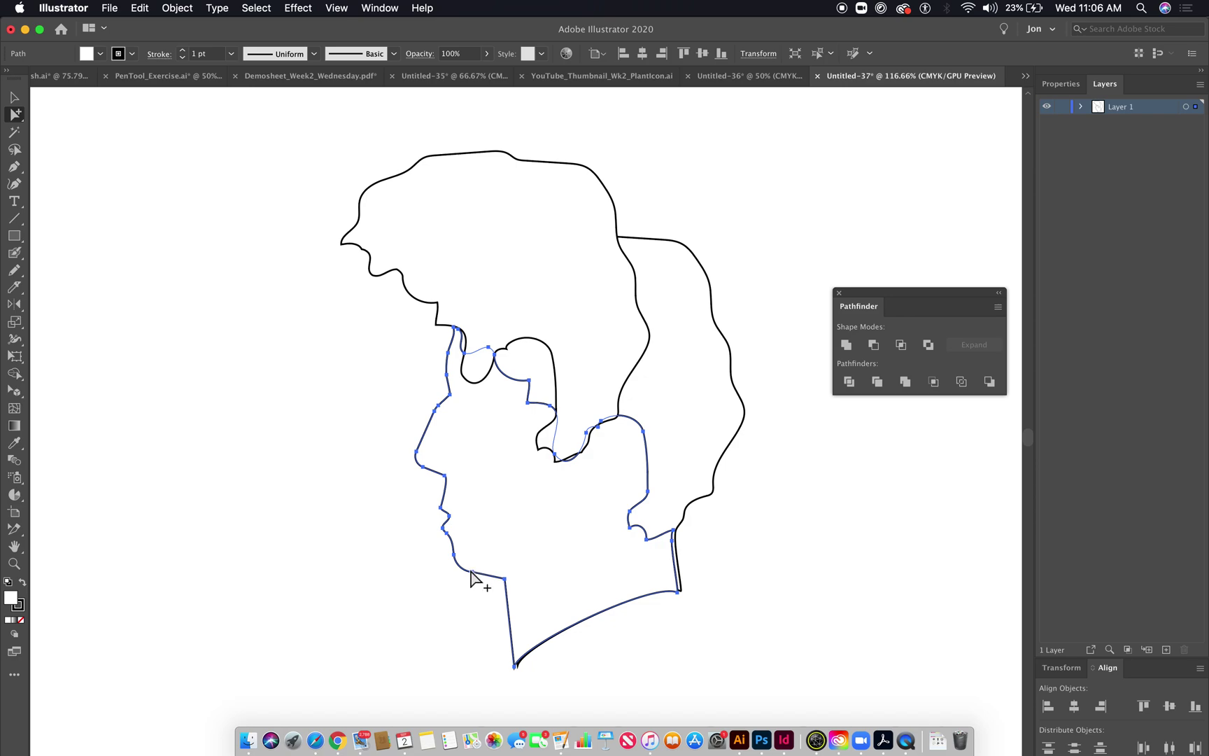
pyautogui.moveTo(462, 569); pyautogui.dragTo(459, 569)
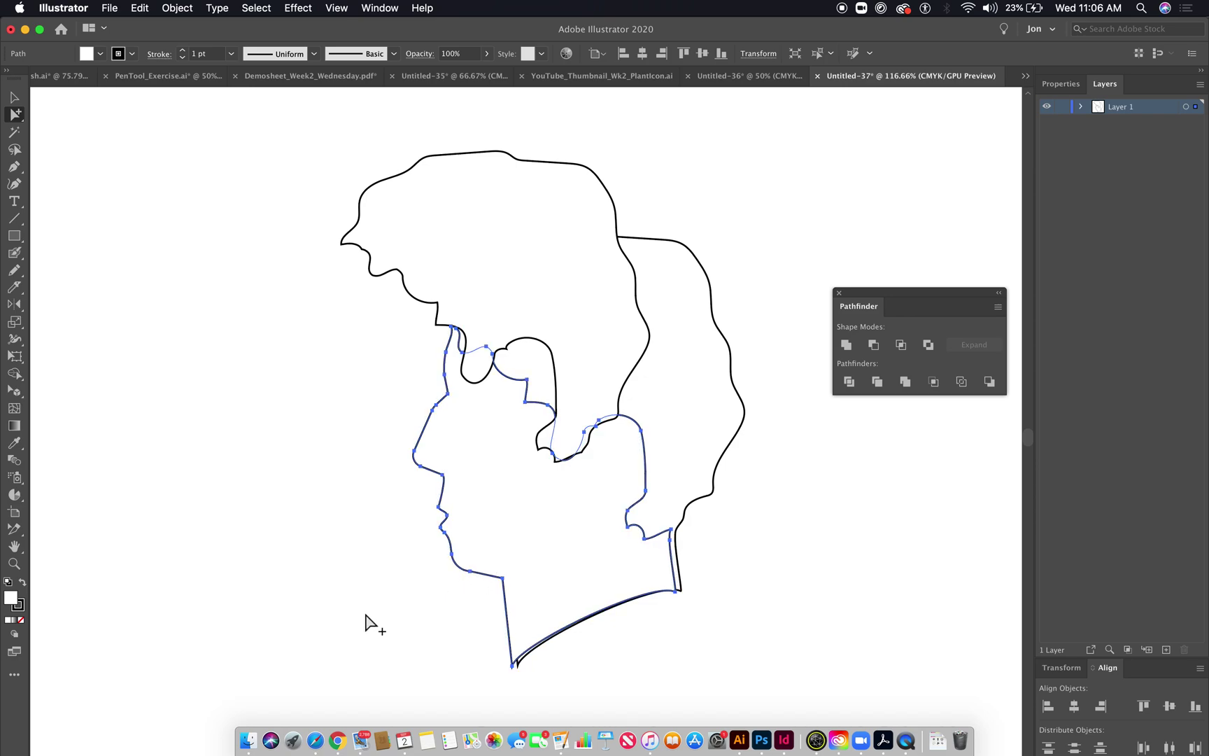
pyautogui.click(384, 596)
pyautogui.moveTo(469, 571); pyautogui.dragTo(313, 599)
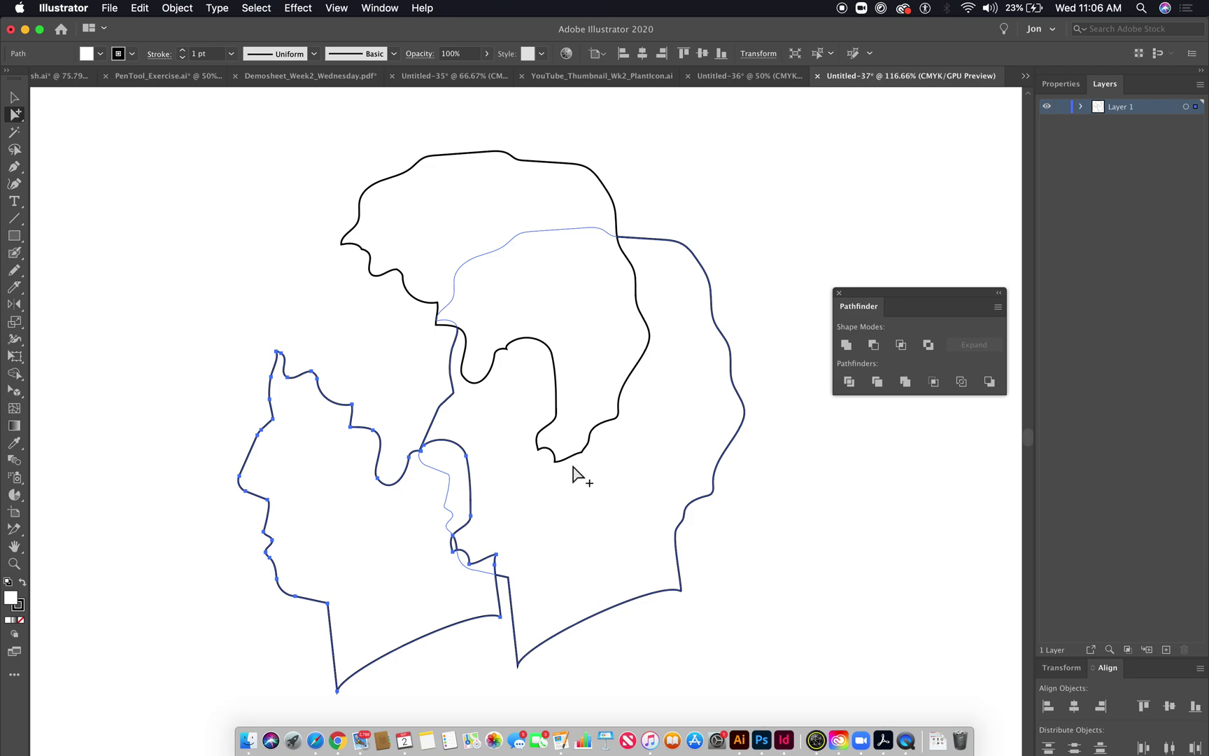
# Undo the moves of the hair and face pieces
pyautogui.press('super')
pyautogui.press('super+z')
pyautogui.press('super+z')
pyautogui.press('super+z')
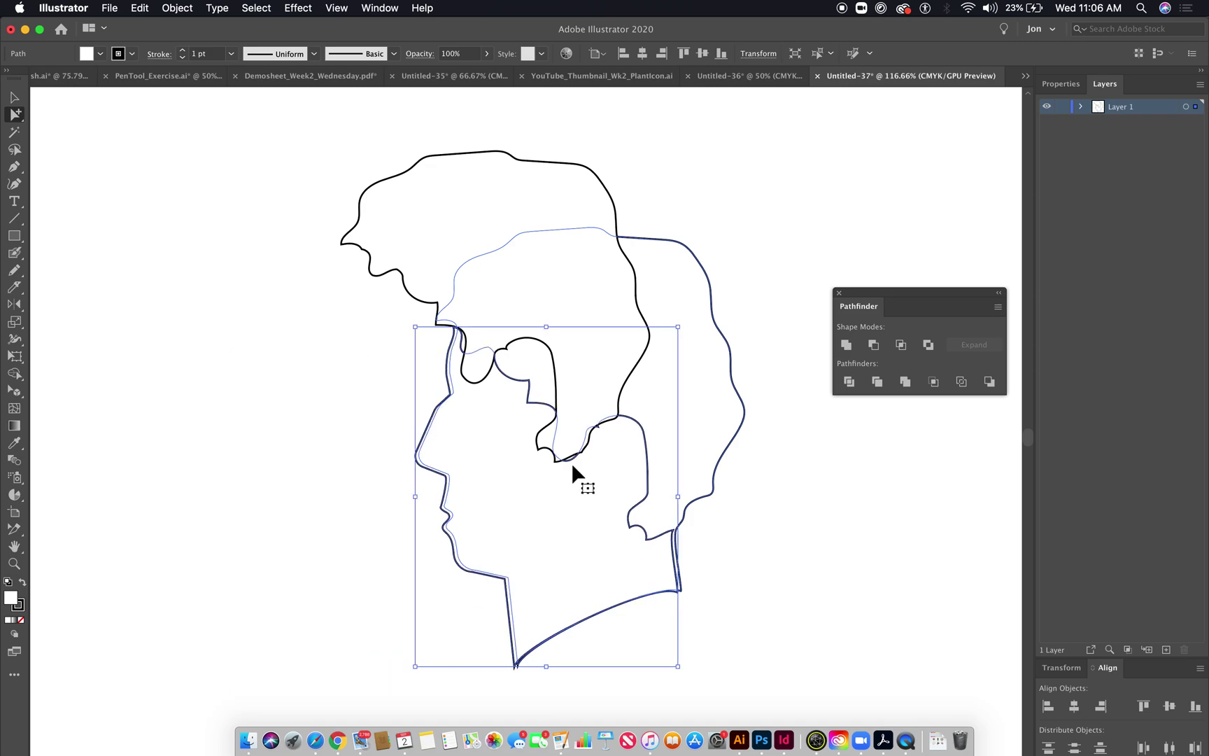
pyautogui.press('super+shift+a')
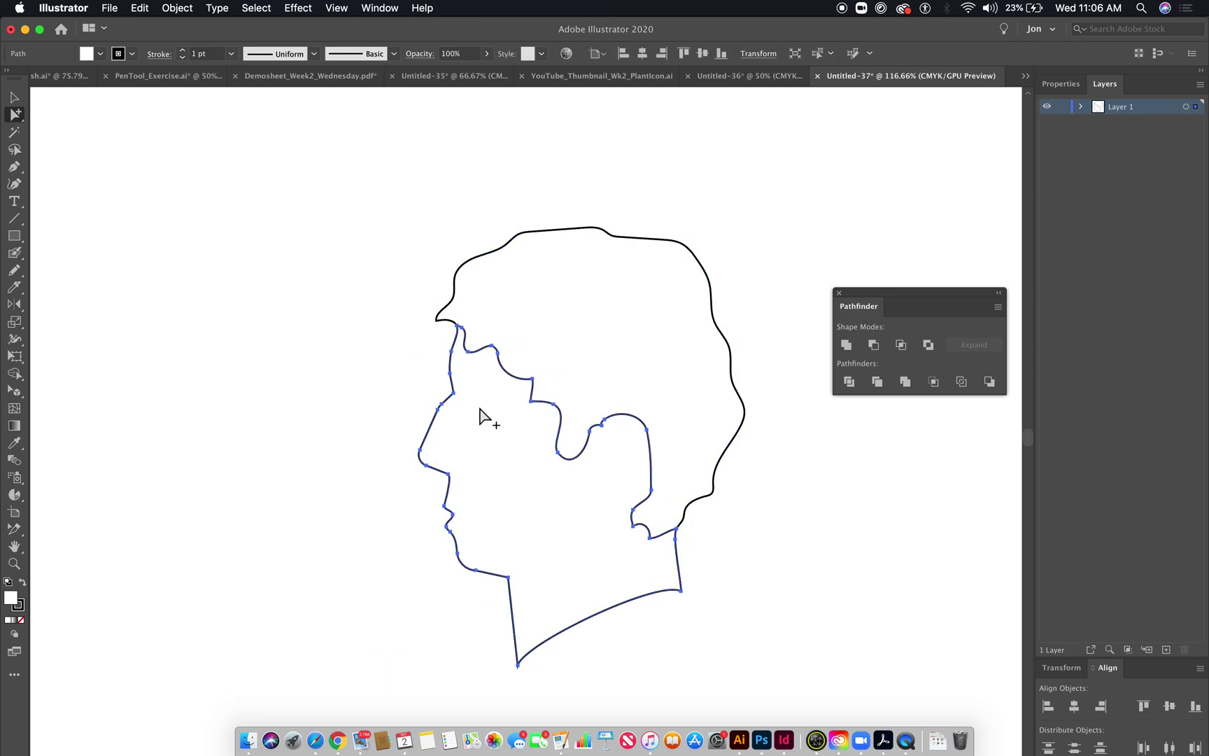
# Select the full head shape behind the hair and fill it with the pale khaki colour D8D09A
pyautogui.click(439, 450)
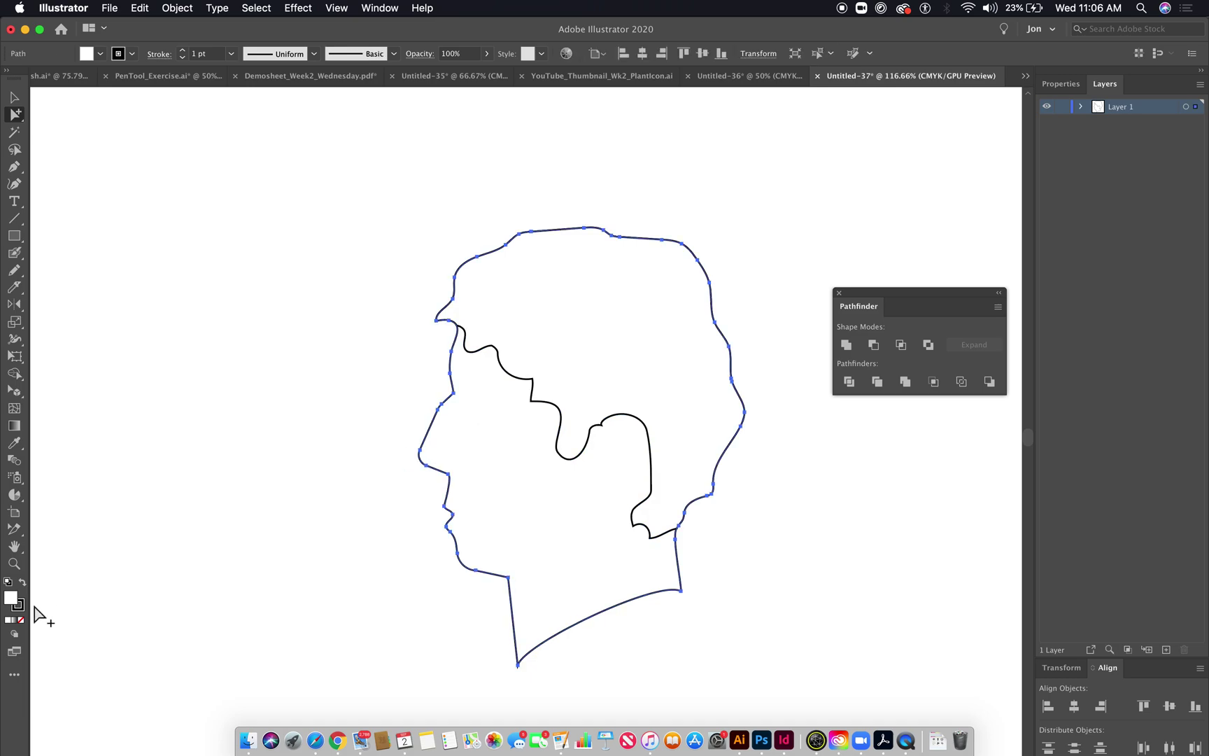
pyautogui.doubleClick(12, 601)
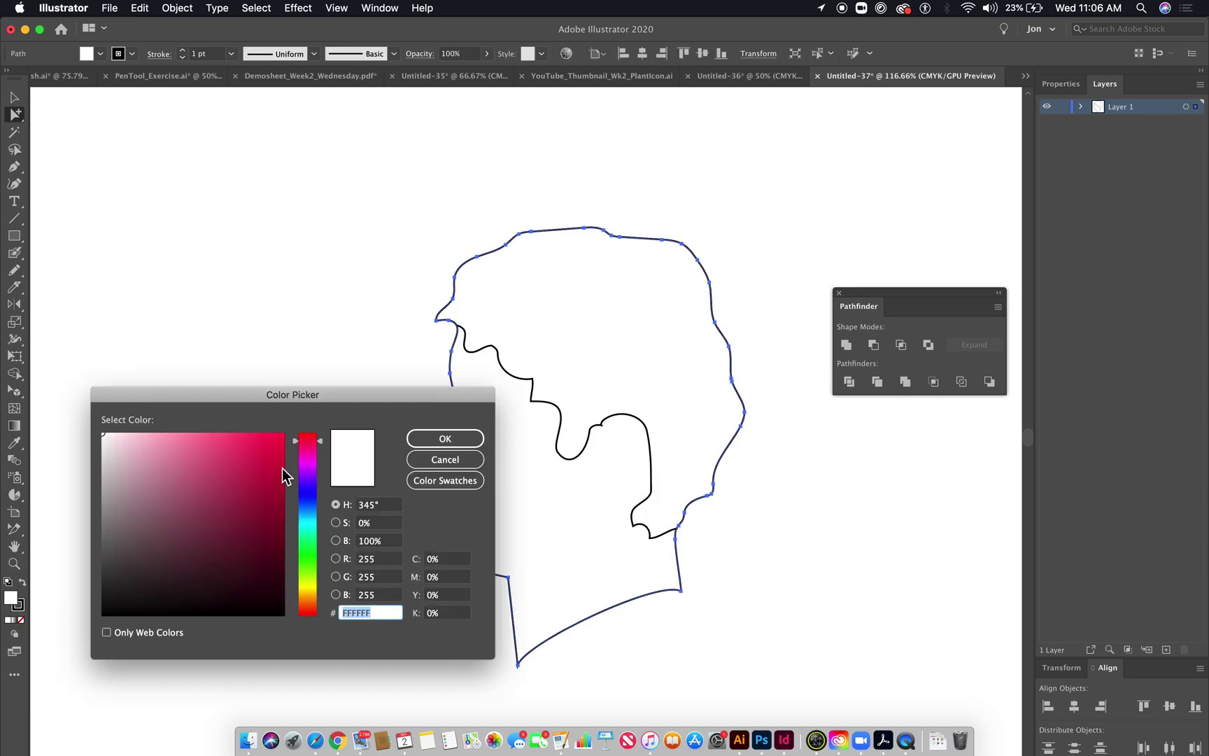
pyautogui.click(310, 591)
pyautogui.click(154, 461)
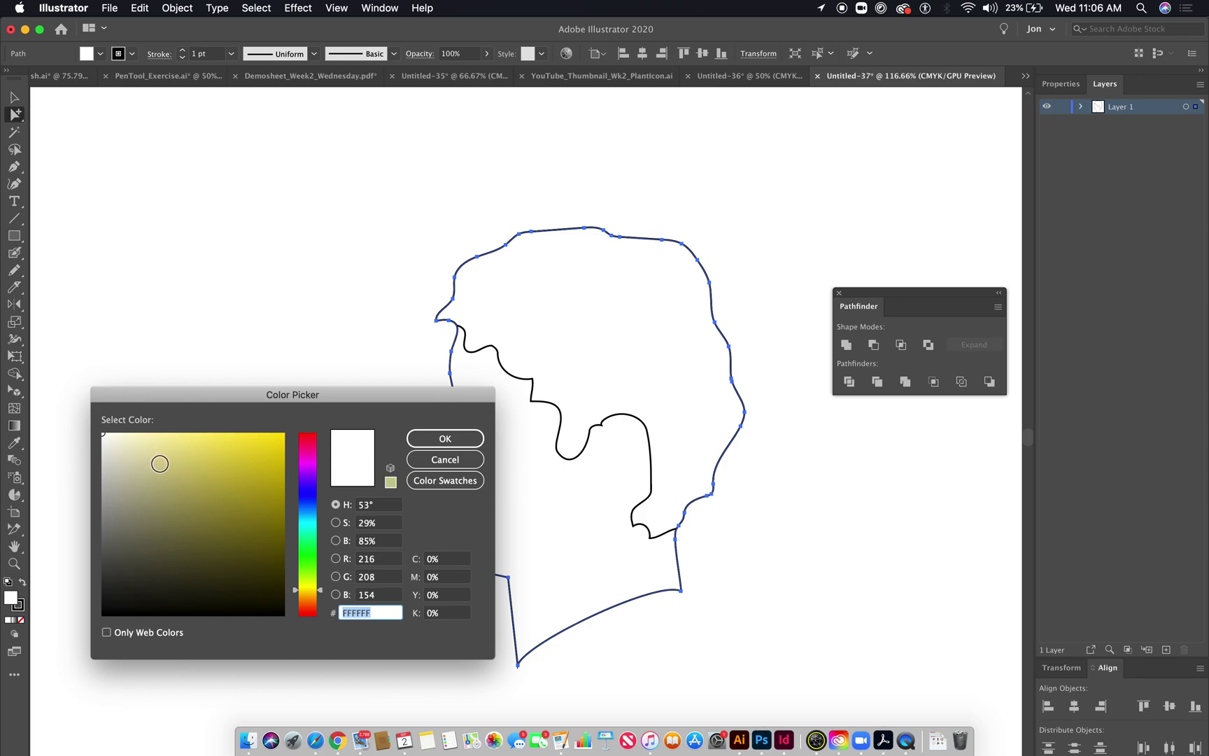
pyautogui.click(431, 440)
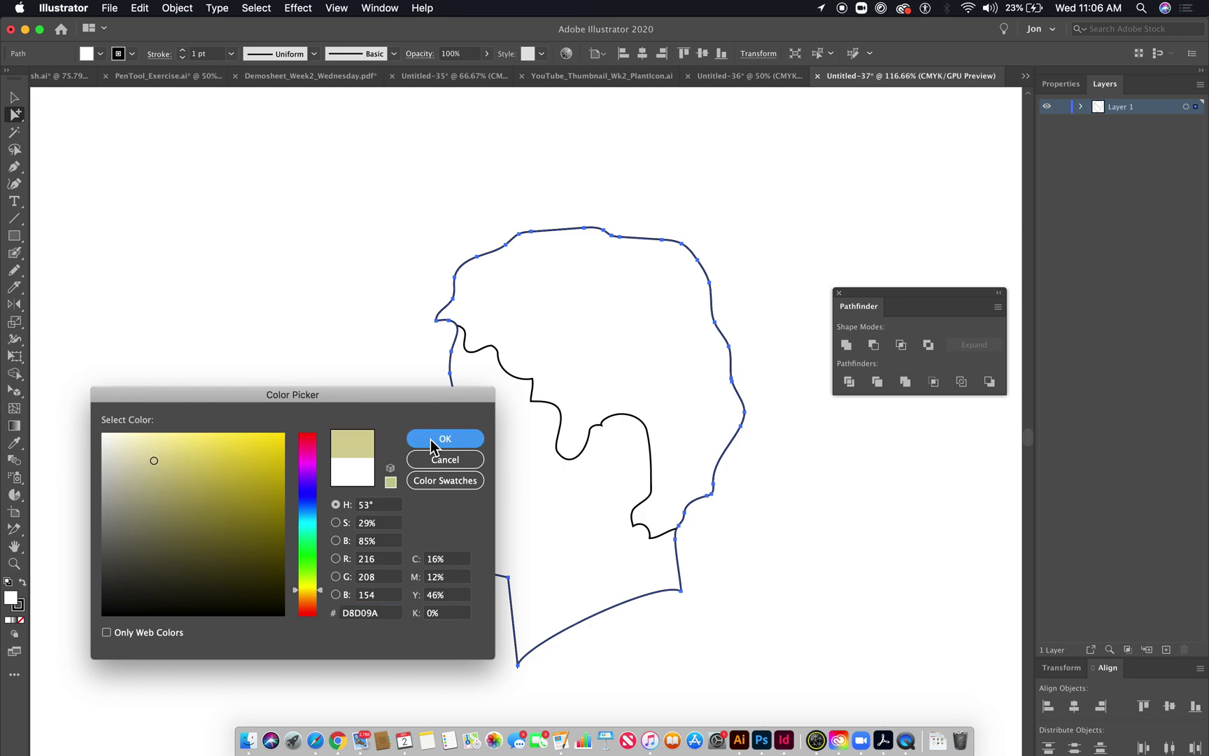
# Fill the hair shape with a dark maroon and deselect it
pyautogui.click(503, 339)
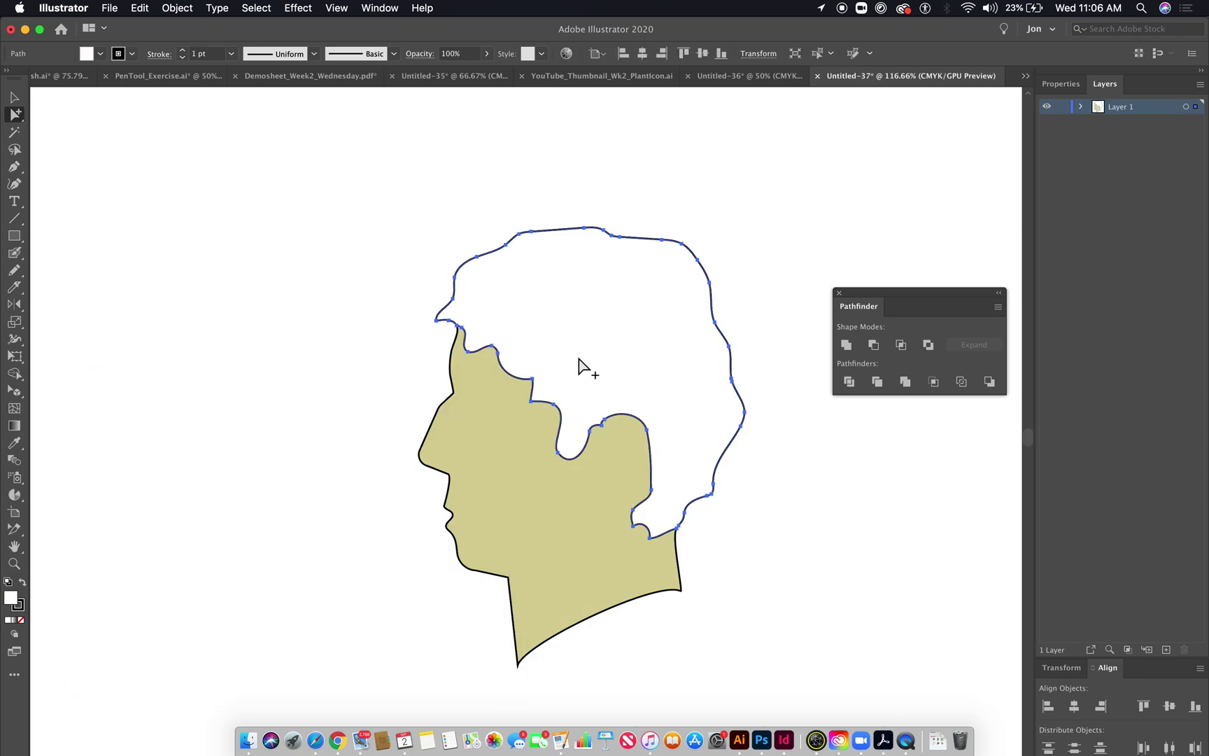
pyautogui.doubleClick(15, 603)
pyautogui.click(225, 546)
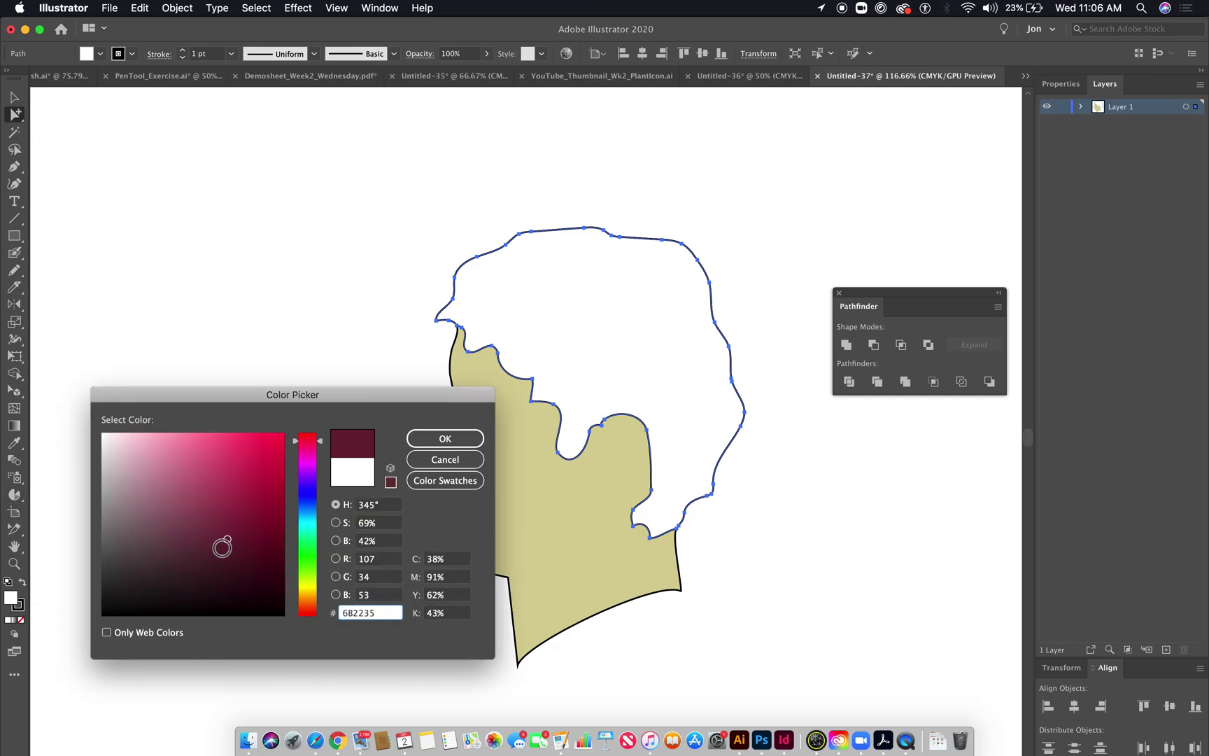
pyautogui.click(459, 439)
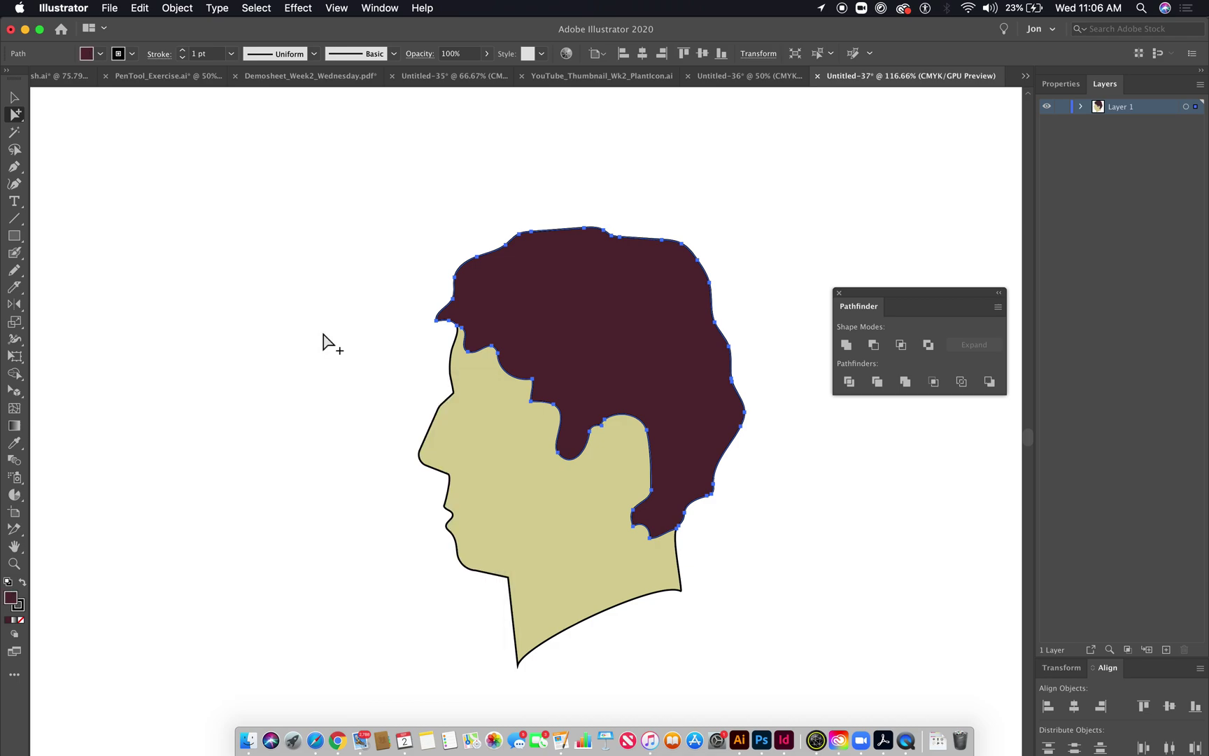
pyautogui.click(323, 343)
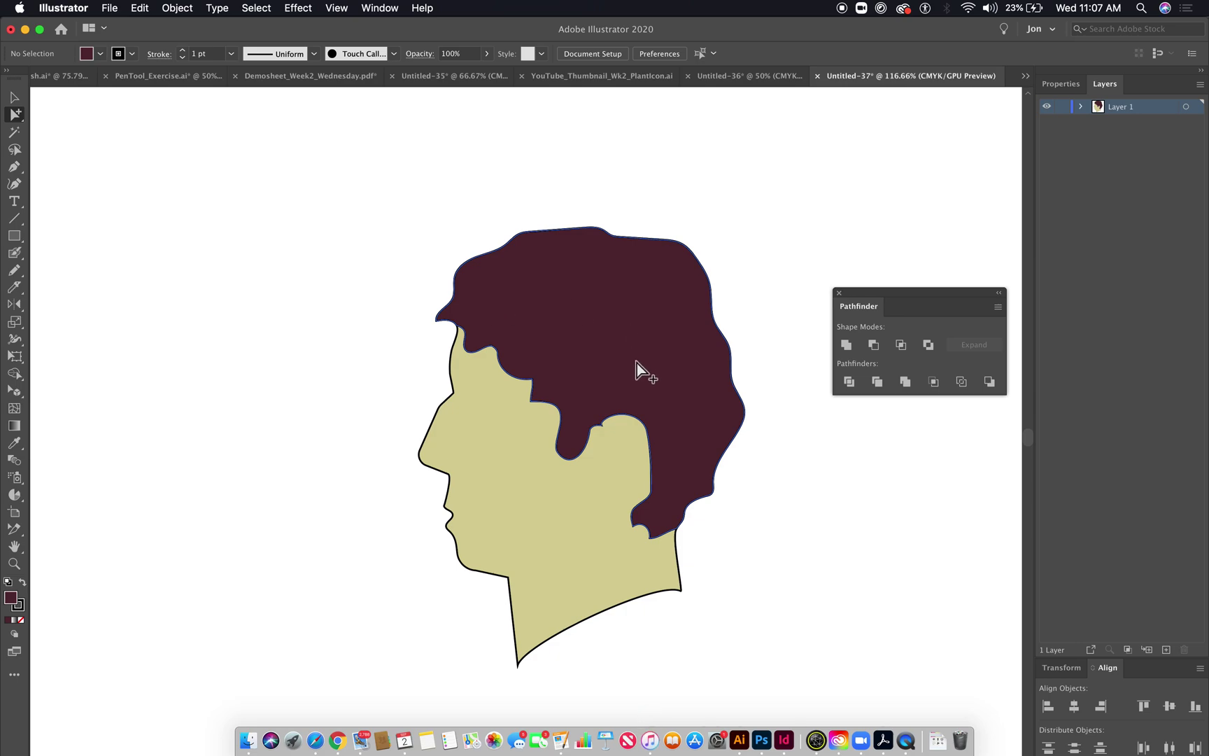
# Move the hair shape up off the head and undo that move
pyautogui.moveTo(650, 521); pyautogui.dragTo(404, 279)
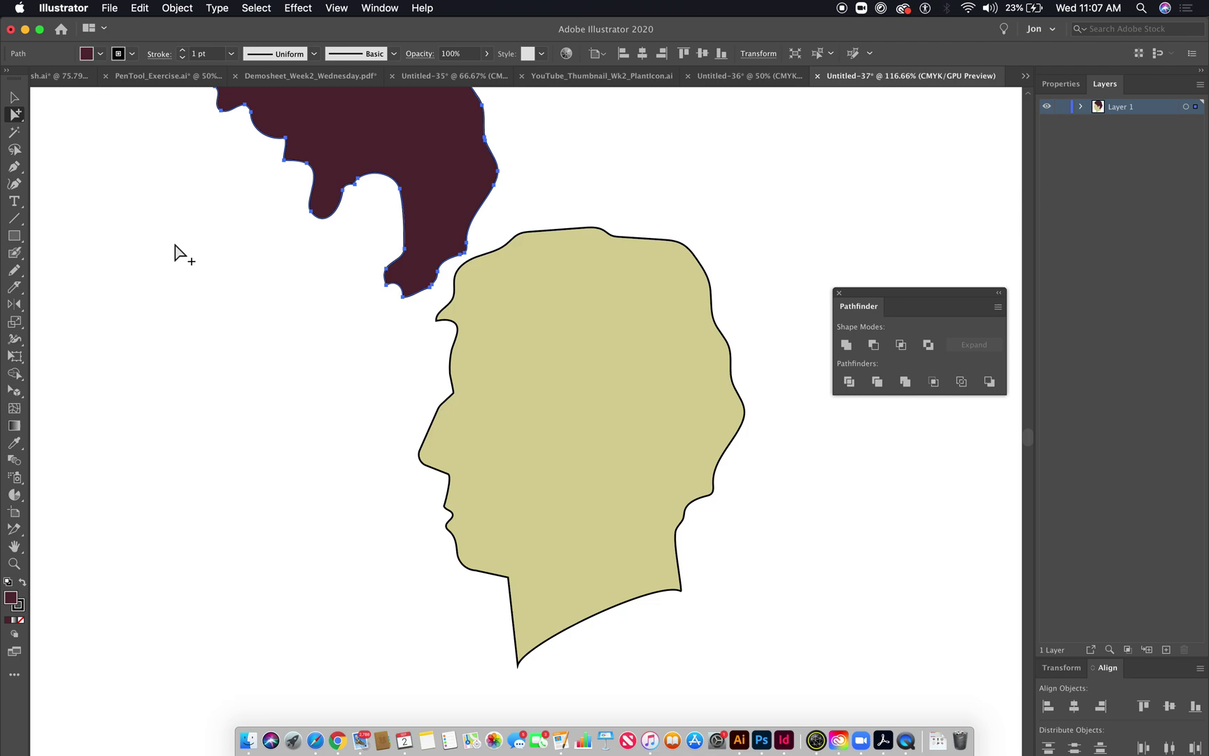
pyautogui.press('super+z')
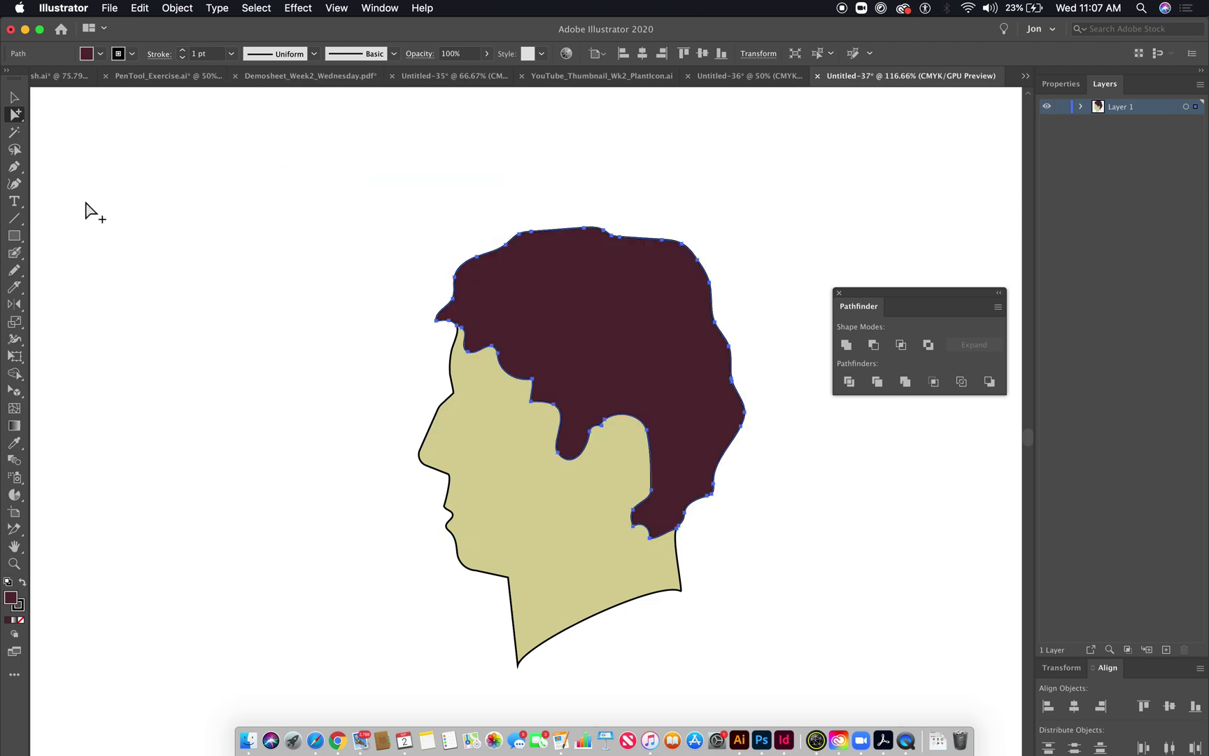
pyautogui.click(14, 116)
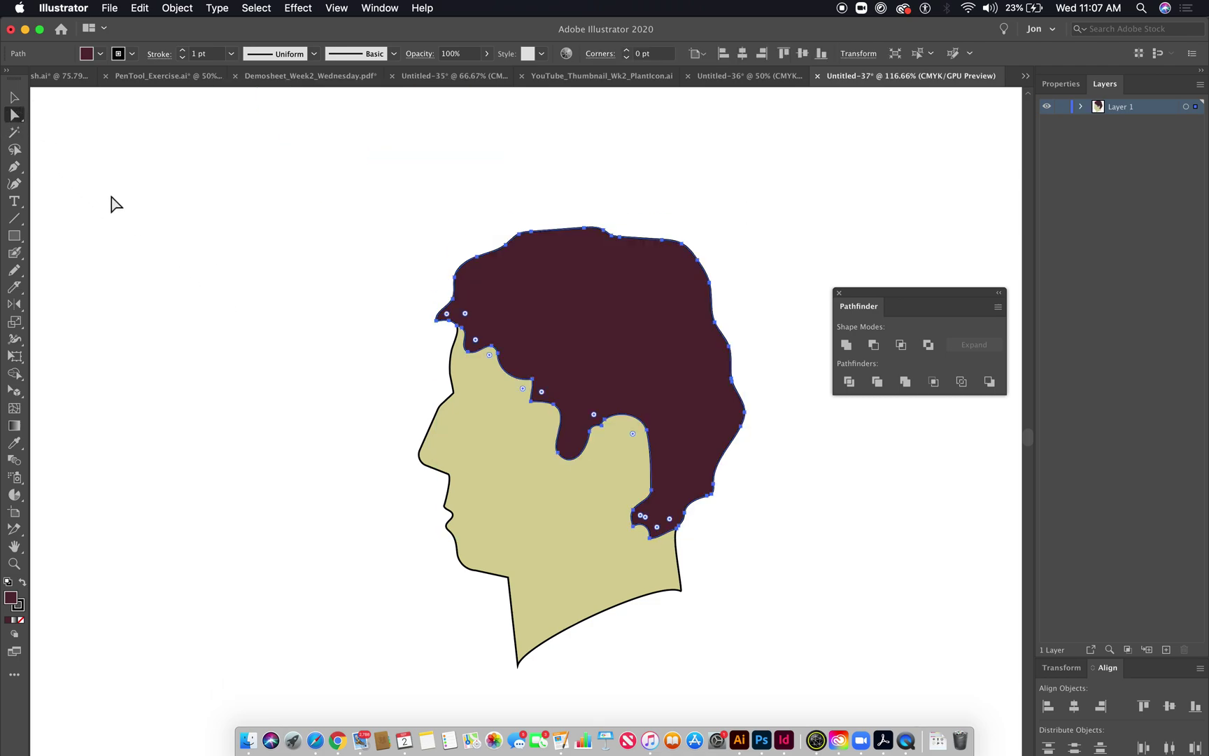
# Redraw the hair's sideburn edge with the Pencil tool as a short stub and a second rounded lock, and deselect the hair
pyautogui.click(424, 417)
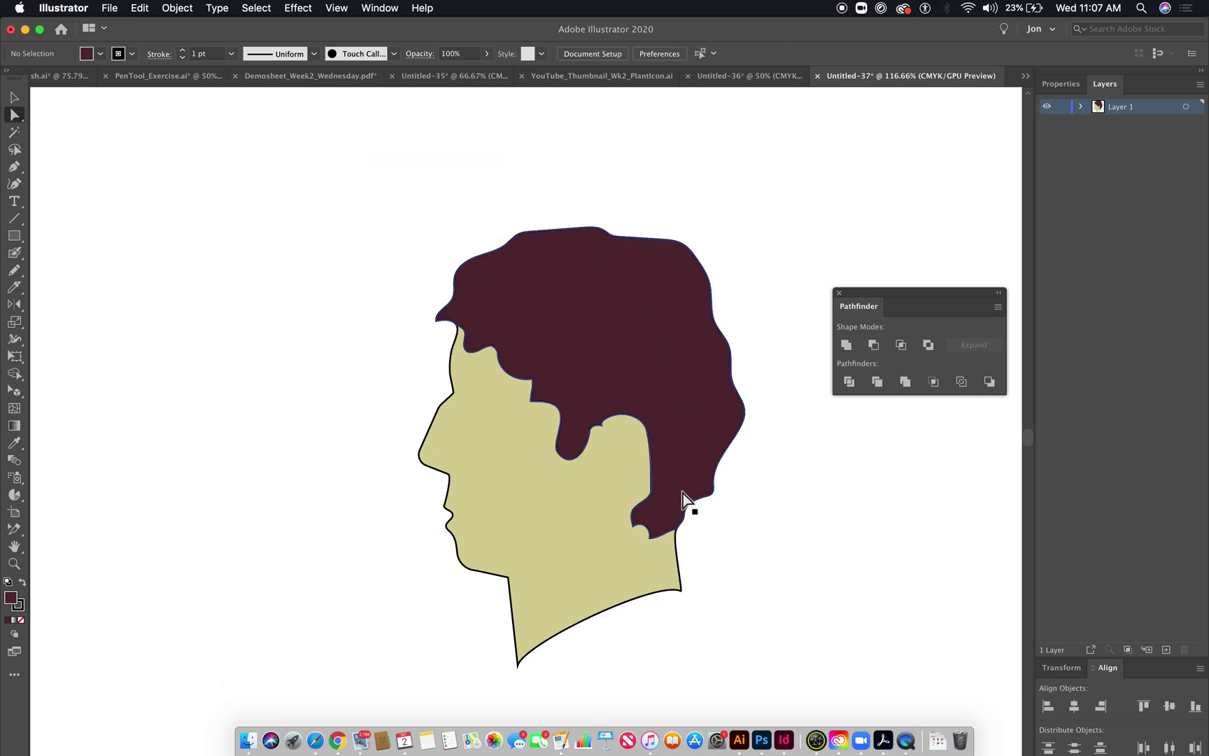
pyautogui.click(599, 427)
pyautogui.moveTo(525, 383); pyautogui.dragTo(684, 522)
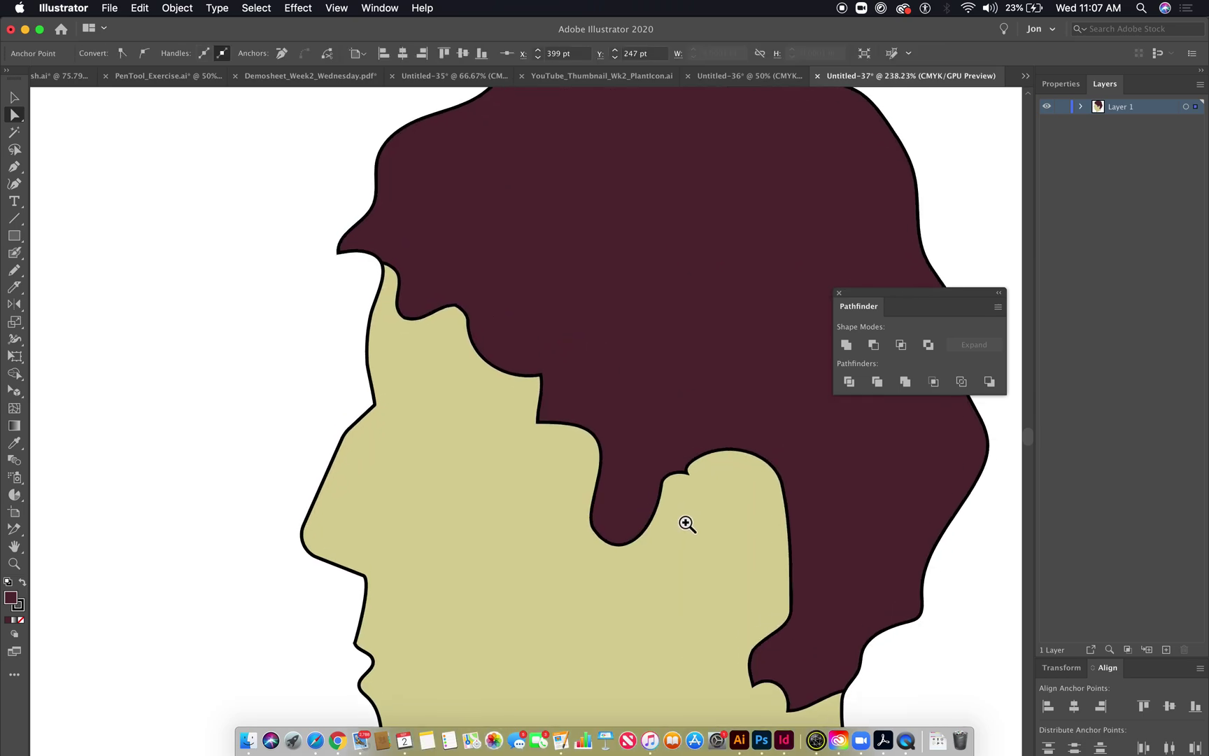
pyautogui.click(14, 270)
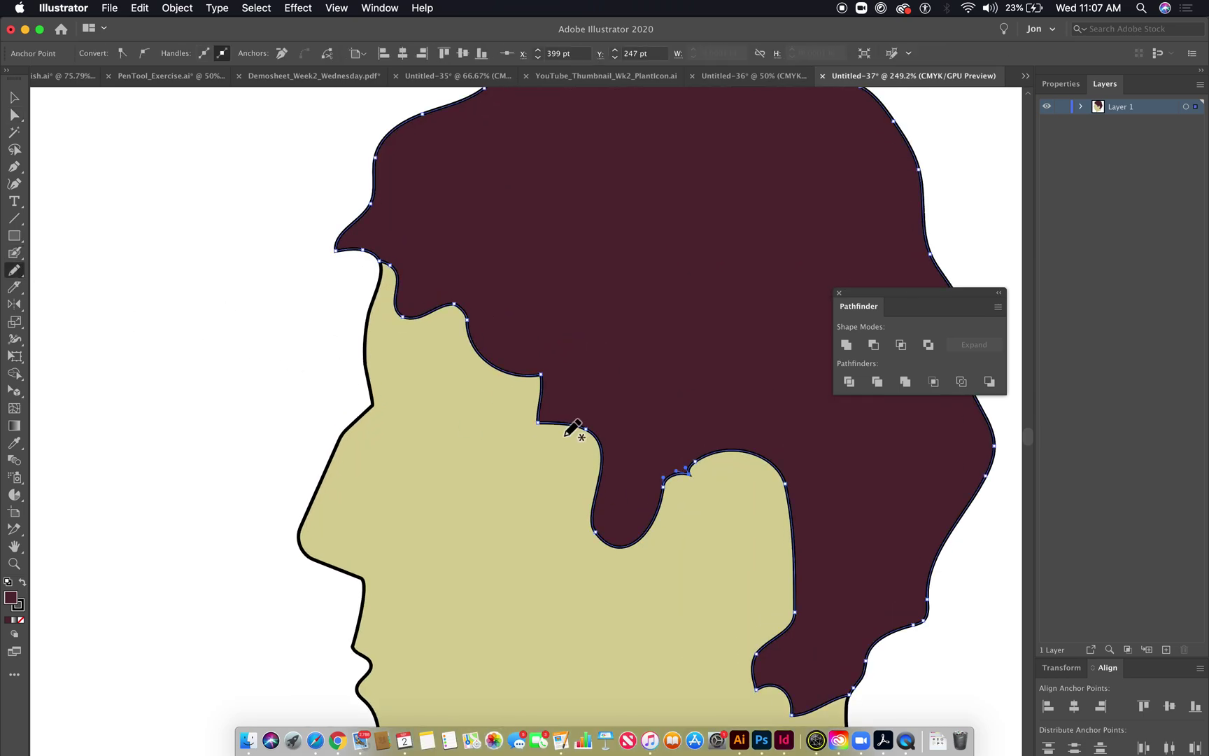
pyautogui.moveTo(596, 527)
pyautogui.mouseDown()
pyautogui.moveTo(625, 528)
pyautogui.moveTo(650, 491)
pyautogui.moveTo(690, 490)
pyautogui.mouseUp()
pyautogui.press('super+z')
pyautogui.moveTo(599, 534)
pyautogui.mouseDown()
pyautogui.moveTo(631, 545)
pyautogui.moveTo(671, 488)
pyautogui.moveTo(615, 534)
pyautogui.moveTo(595, 517)
pyautogui.moveTo(598, 497)
pyautogui.moveTo(677, 518)
pyautogui.moveTo(697, 544)
pyautogui.moveTo(710, 486)
pyautogui.moveTo(764, 451)
pyautogui.mouseUp()
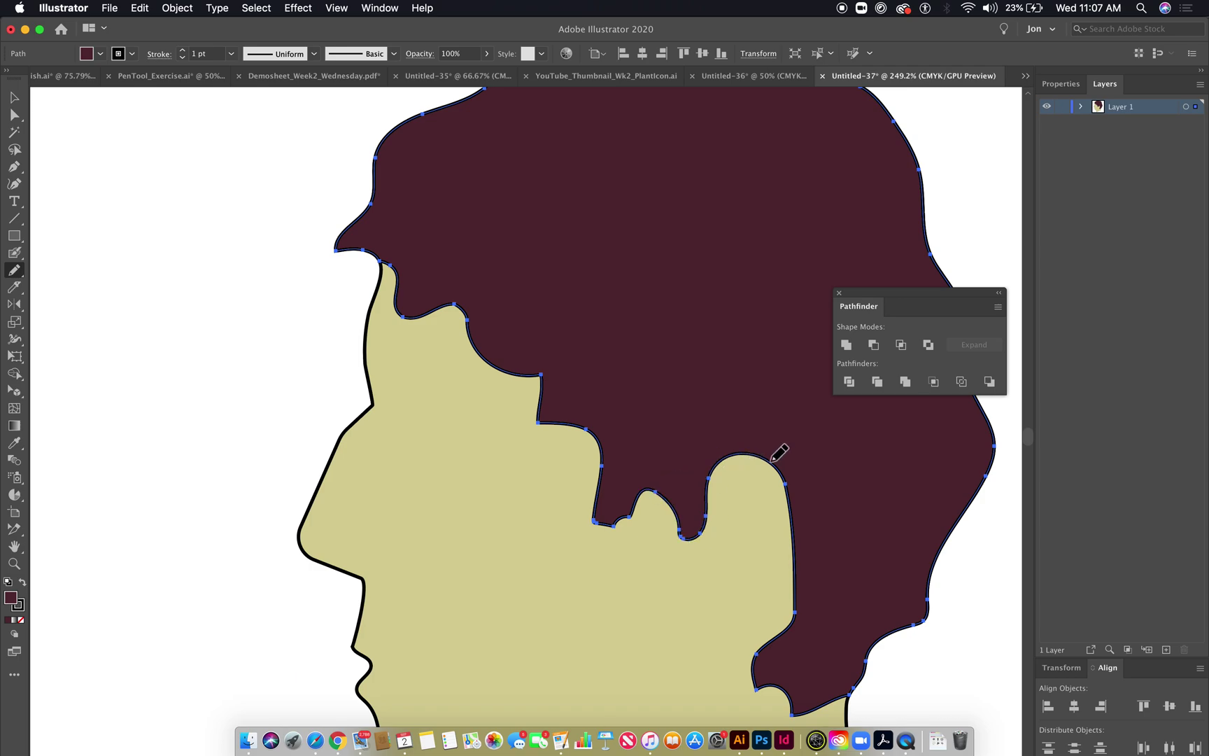
pyautogui.keyDown('super'); pyautogui.click(960, 593); pyautogui.keyUp('super')
# Smooth the hair's inner edge behind the ear area, just above the nape, with the Pencil tool and deselect it
pyautogui.press('super+1')
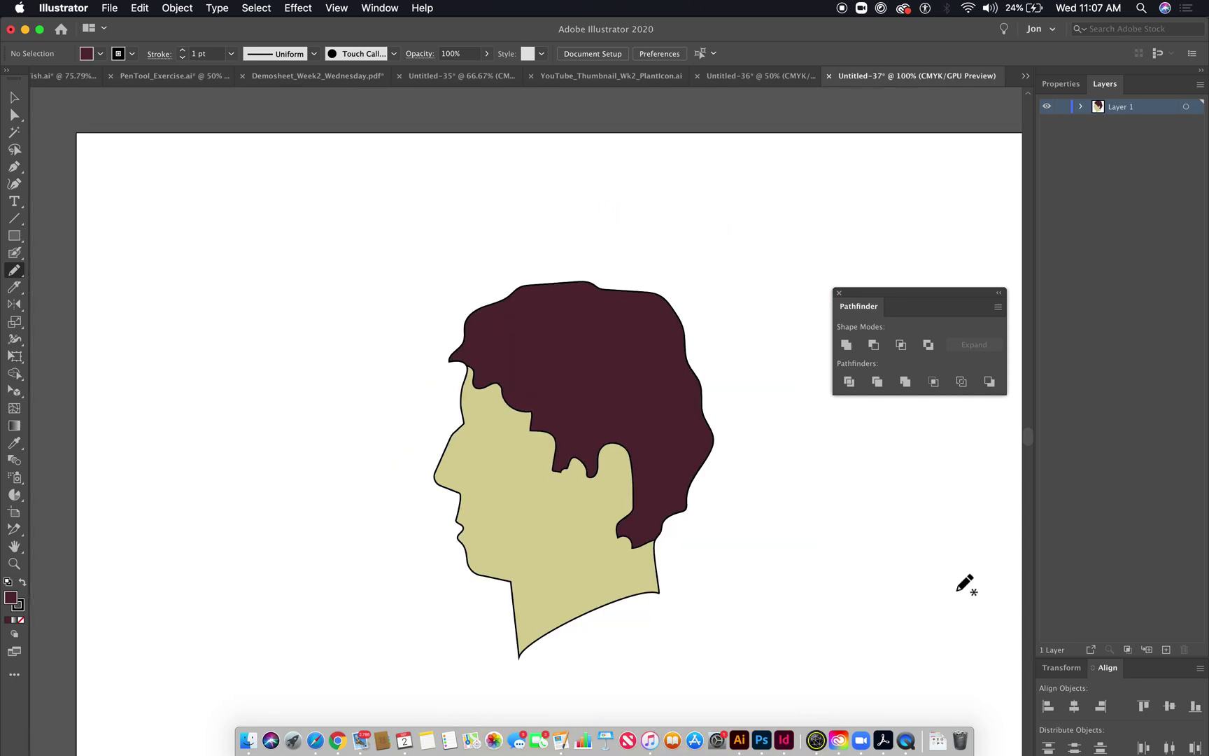
pyautogui.moveTo(634, 509); pyautogui.dragTo(629, 500)
pyautogui.keyDown('super'); pyautogui.click(828, 543); pyautogui.keyUp('super')
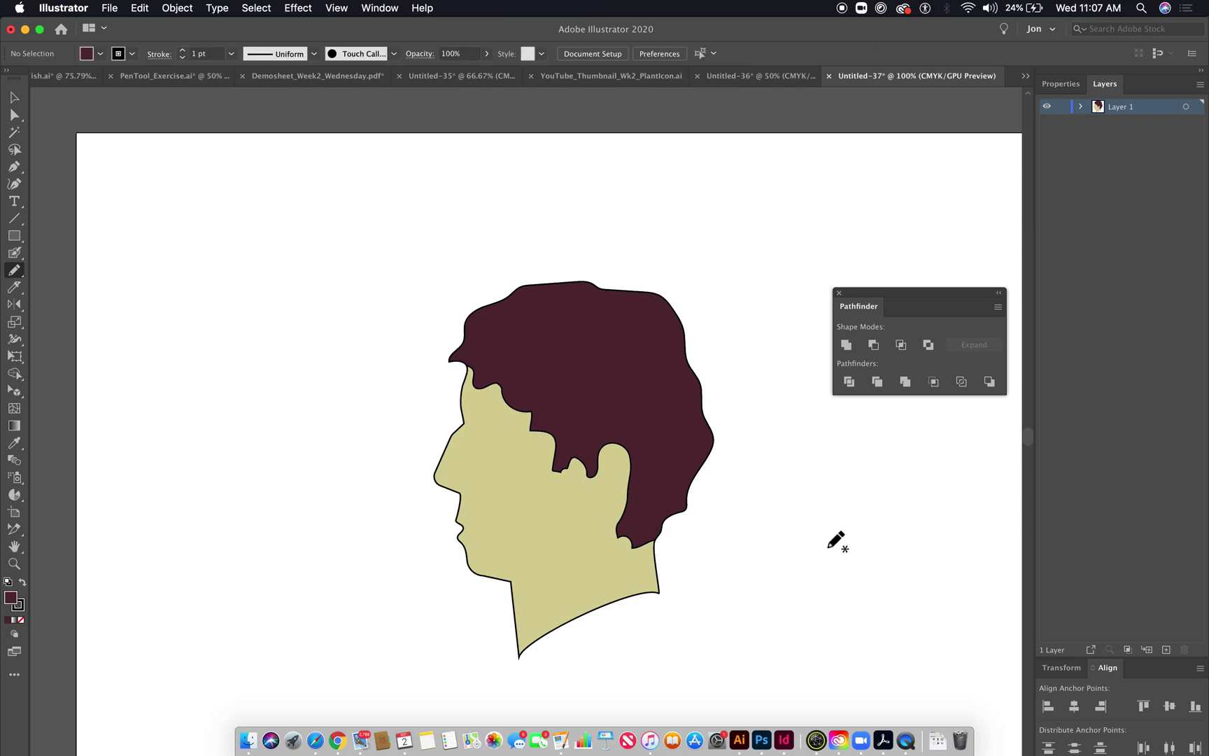